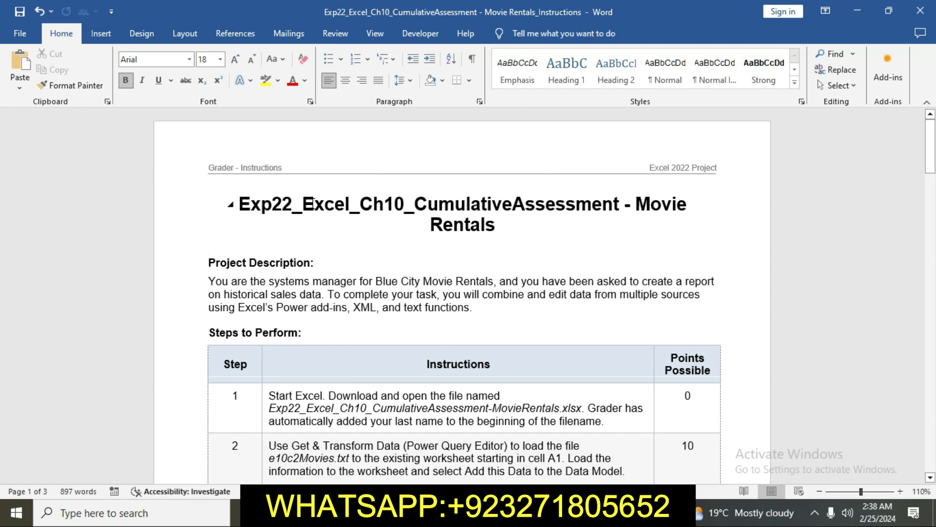
Highlight the document title and the Project Description section in yellow
{"action": "double_click", "coordinate": [264, 197]}
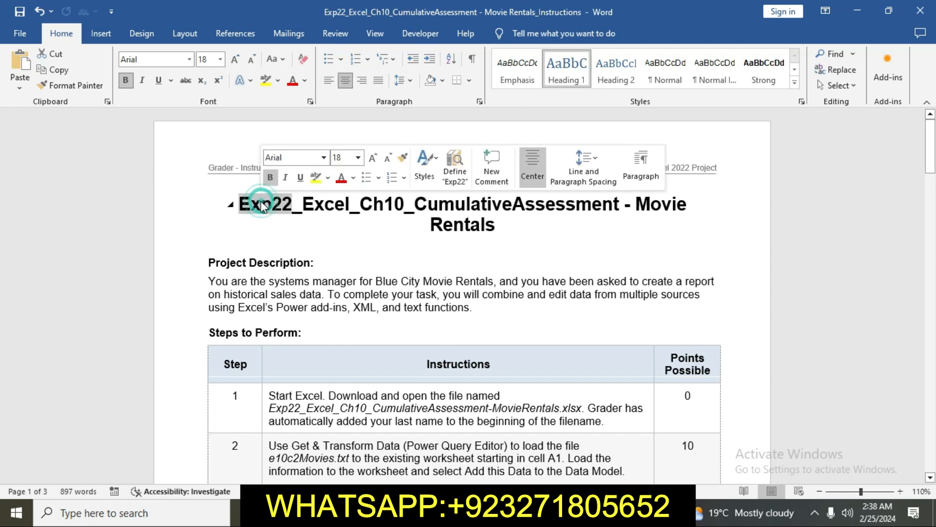
{"action": "left_click", "coordinate": [295, 218]}
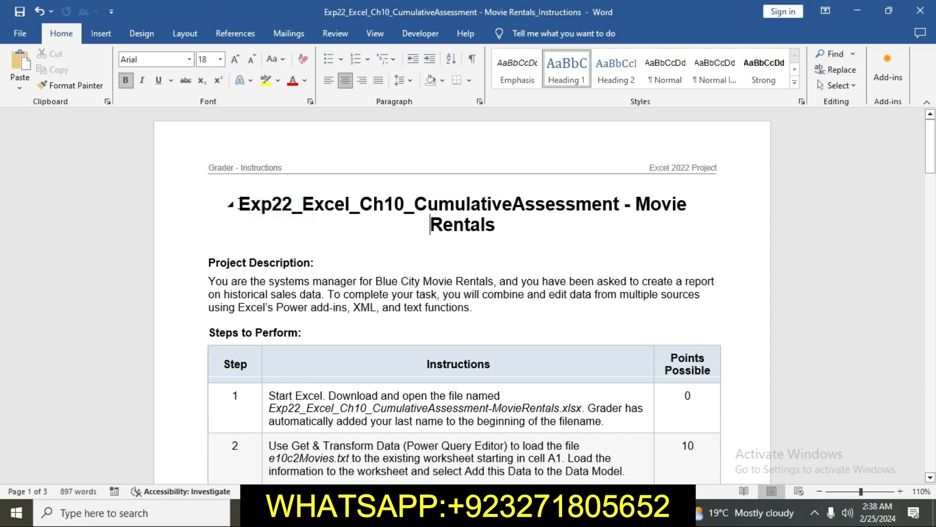
{"action": "triple_click", "coordinate": [239, 203]}
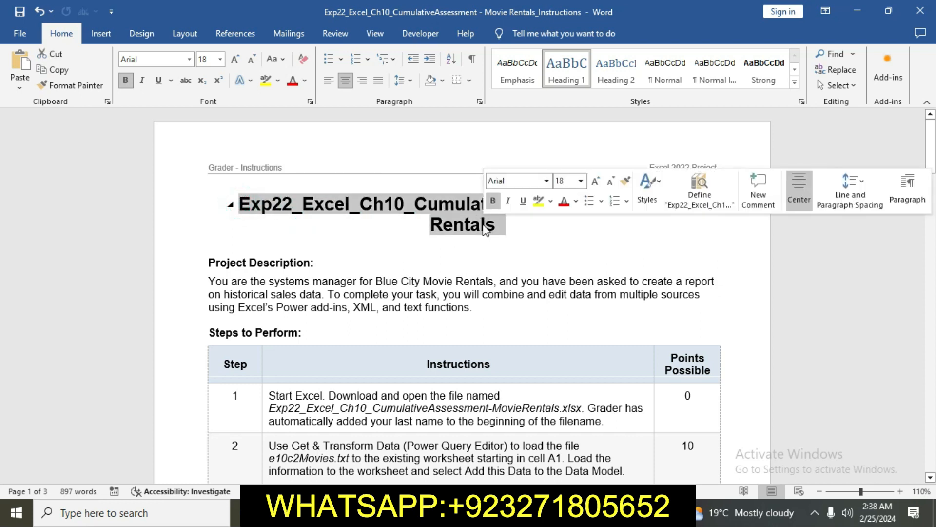
{"action": "left_click", "coordinate": [264, 80]}
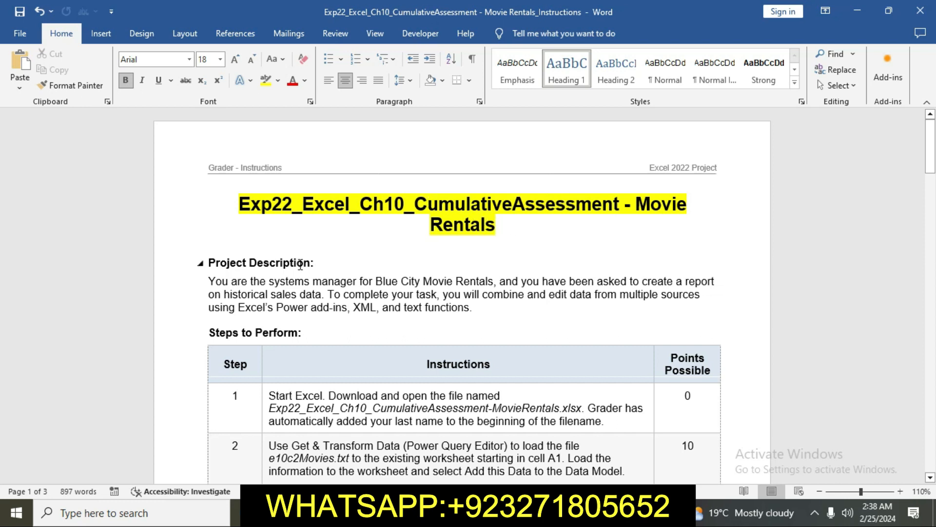
{"action": "left_click_drag", "start_coordinate": [210, 264], "coordinate": [469, 308]}
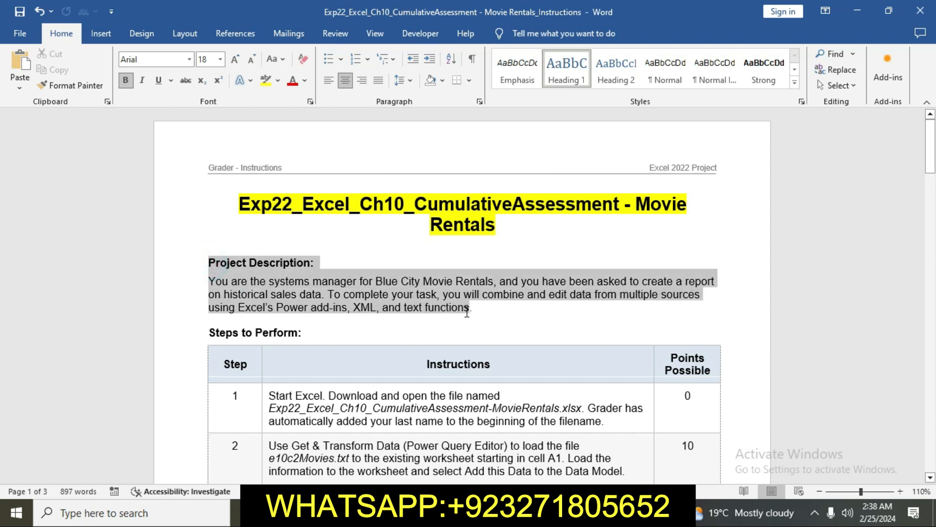
{"action": "left_click", "coordinate": [266, 80]}
Highlight the step 1 instructions in the Steps to Perform table in yellow
{"action": "left_click_drag", "start_coordinate": [930, 148], "coordinate": [932, 183]}
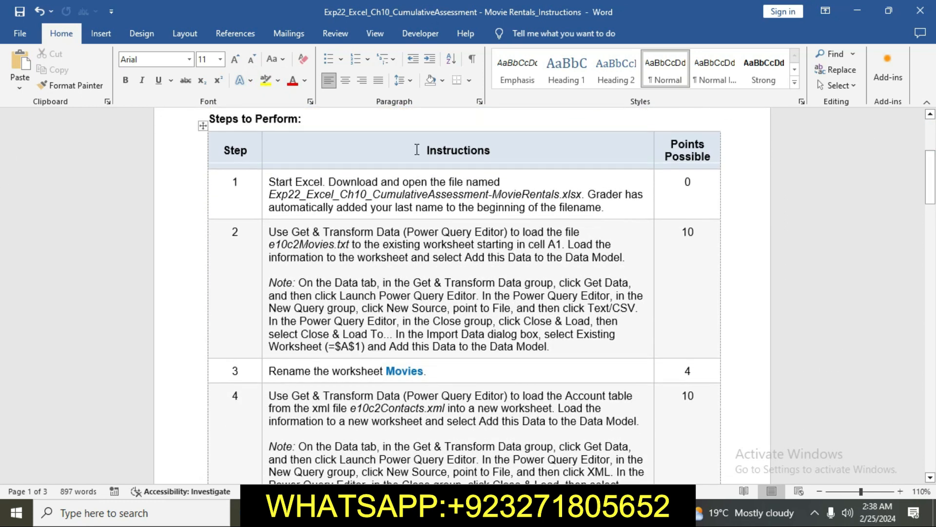
{"action": "left_click", "coordinate": [266, 182]}
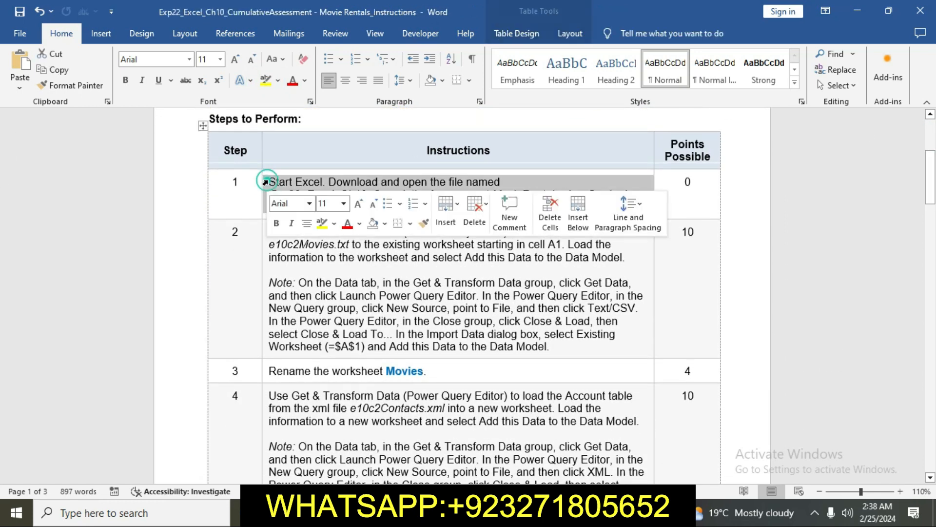
{"action": "left_click", "coordinate": [324, 224]}
{"action": "left_click", "coordinate": [308, 184]}
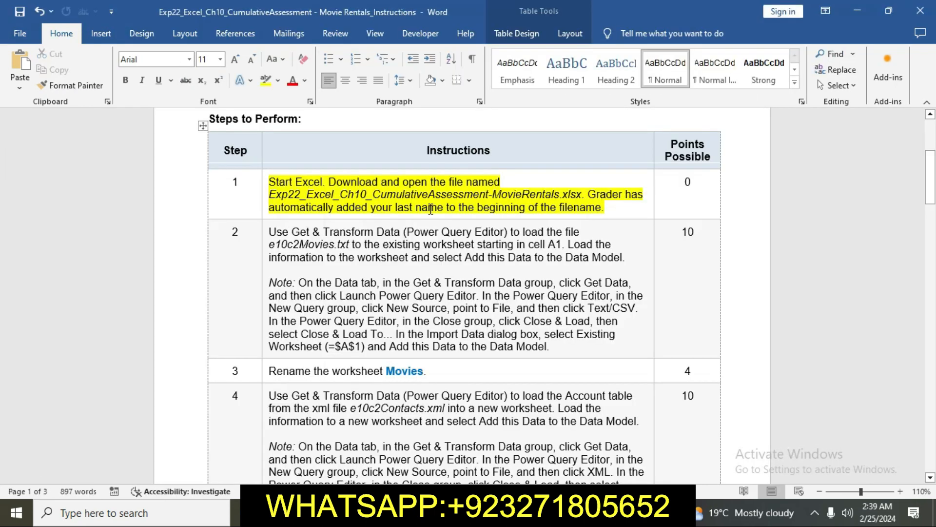
Highlight the step 2 instructions, including the note about Power Query, in yellow
{"action": "left_click", "coordinate": [263, 235]}
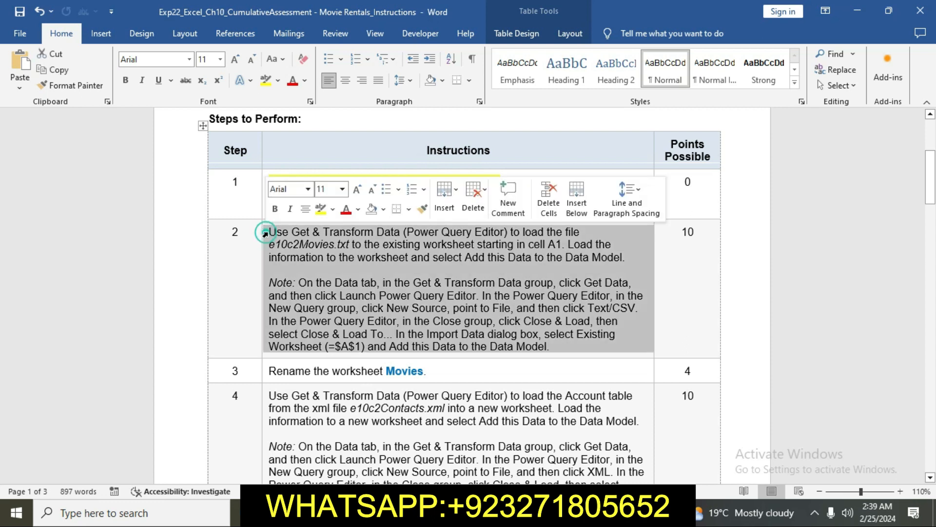
{"action": "left_click", "coordinate": [322, 209]}
{"action": "left_click", "coordinate": [302, 245]}
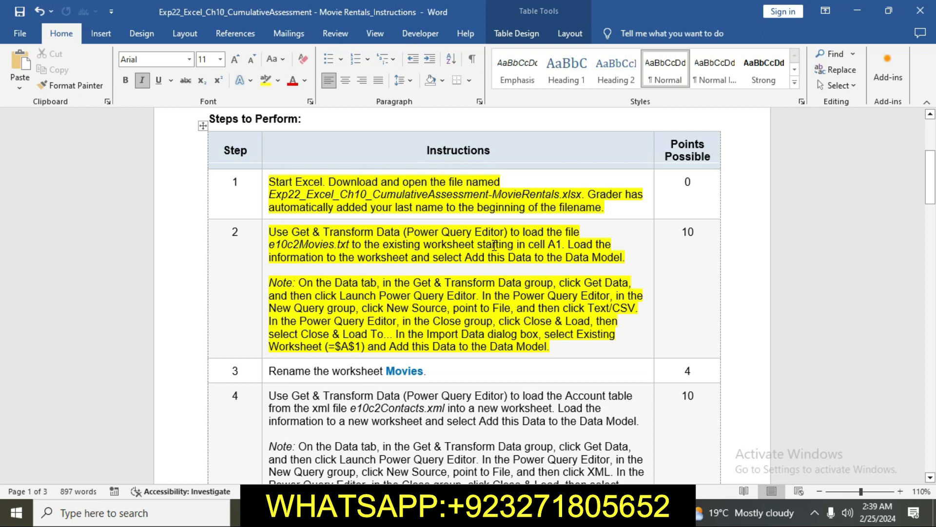
{"action": "left_click", "coordinate": [549, 257]}
{"action": "left_click", "coordinate": [441, 278]}
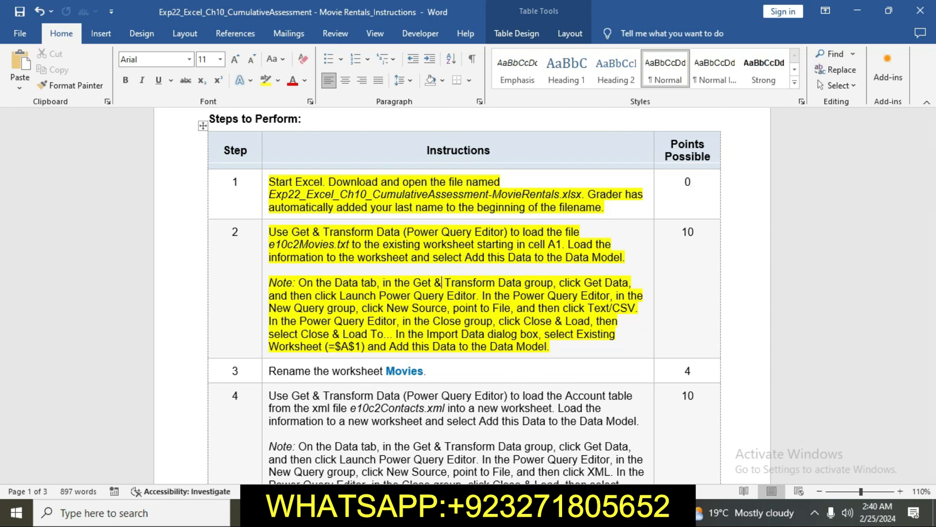
Switch to the MovieRentals workbook in Excel and start a new query from a text file
{"action": "mouse_move", "coordinate": [480, 513]}
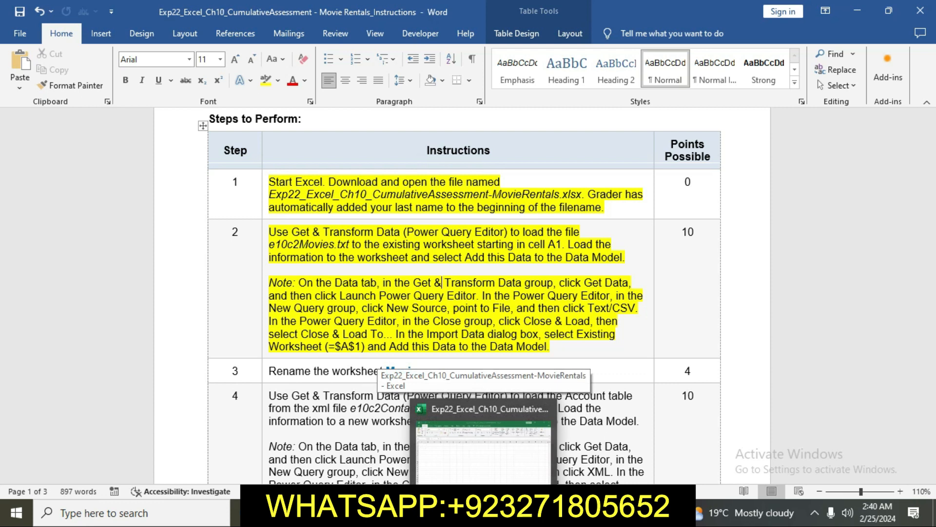
{"action": "left_click", "coordinate": [483, 443]}
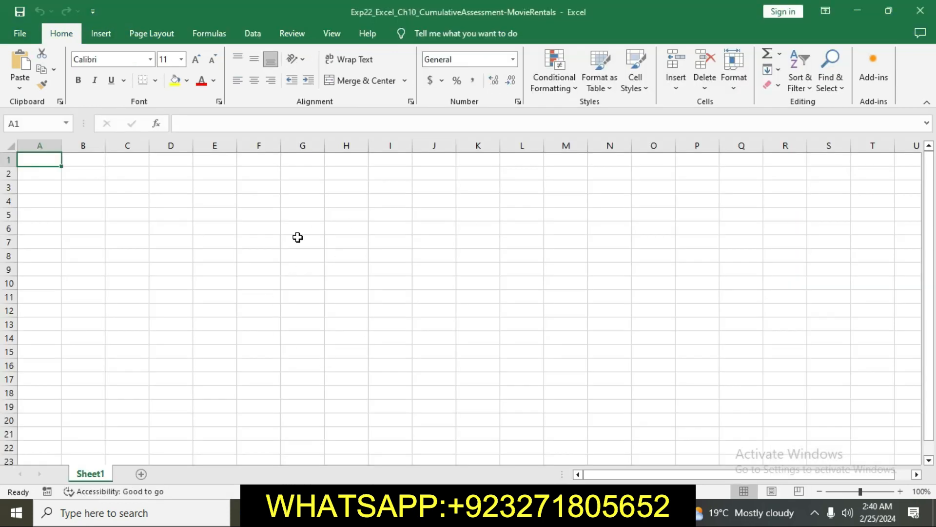
{"action": "left_click", "coordinate": [255, 34]}
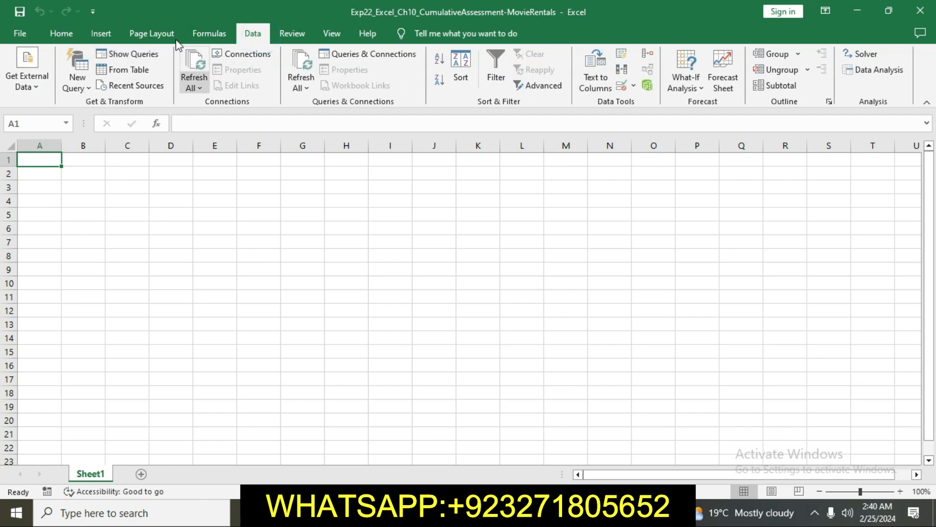
{"action": "left_click", "coordinate": [75, 79]}
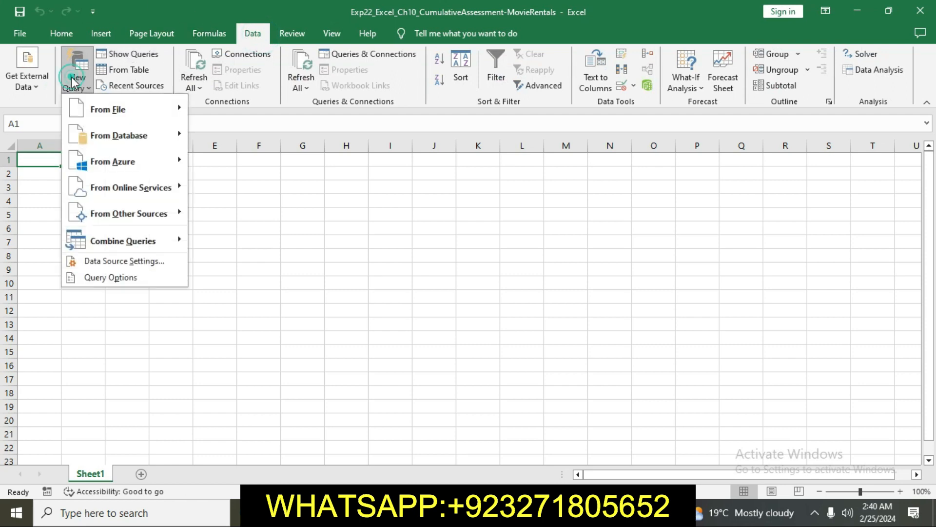
{"action": "mouse_move", "coordinate": [87, 108]}
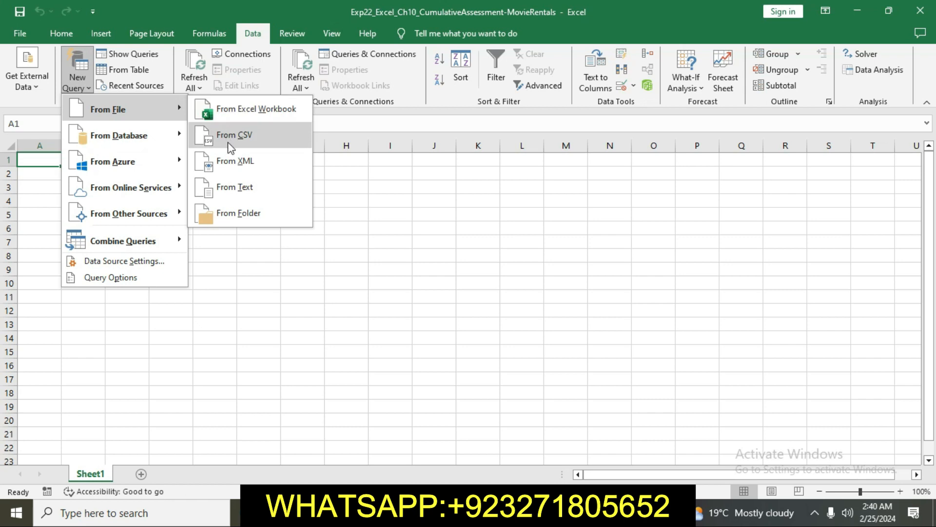
{"action": "left_click", "coordinate": [233, 188]}
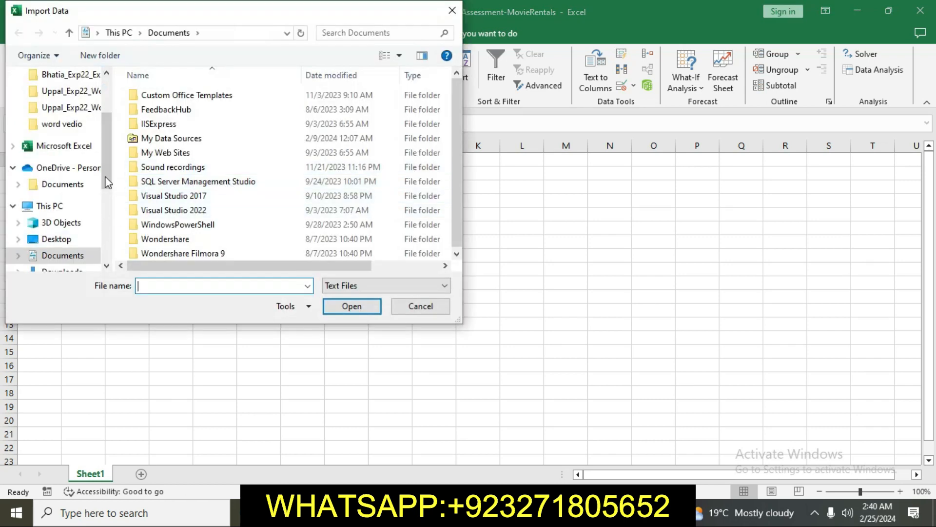
Import e10c2Movies from the second cumulative-assessment folder in Chapter 10 File on the USB drive and load it into the workbook
{"action": "left_click_drag", "start_coordinate": [111, 152], "coordinate": [99, 216]}
{"action": "left_click", "coordinate": [73, 244]}
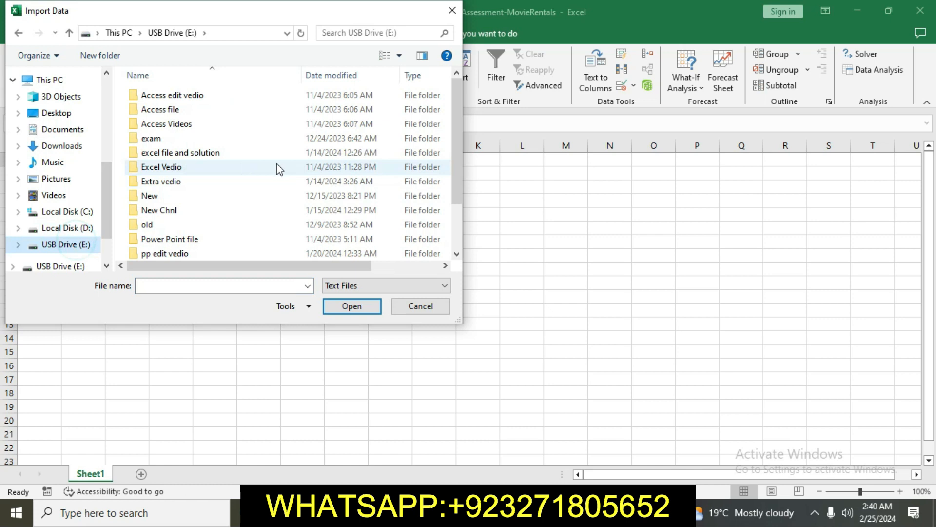
{"action": "double_click", "coordinate": [215, 153]}
{"action": "left_click", "coordinate": [206, 226]}
{"action": "double_click", "coordinate": [206, 228]}
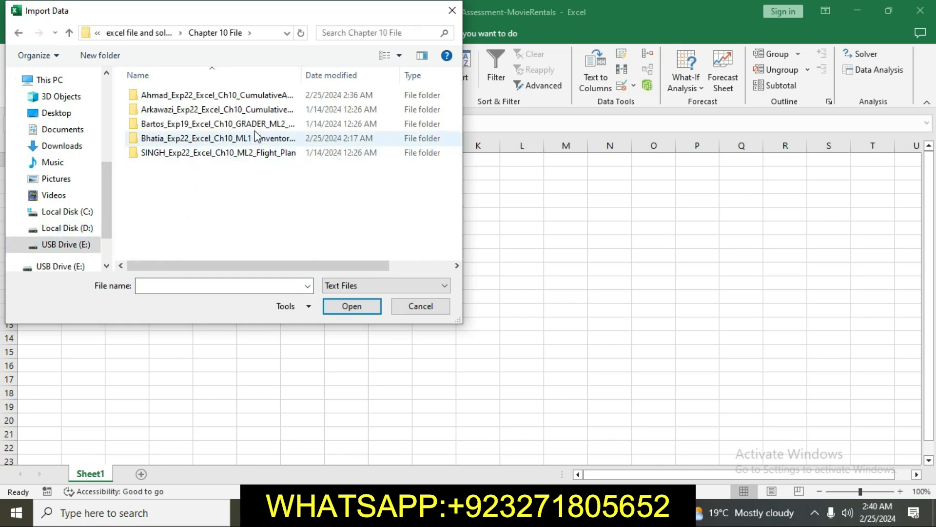
{"action": "double_click", "coordinate": [261, 110]}
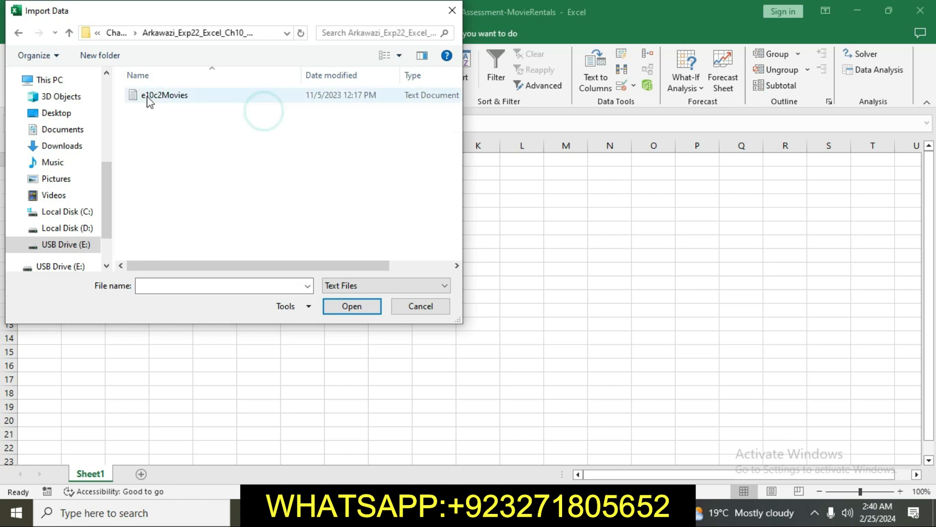
{"action": "left_click", "coordinate": [167, 96]}
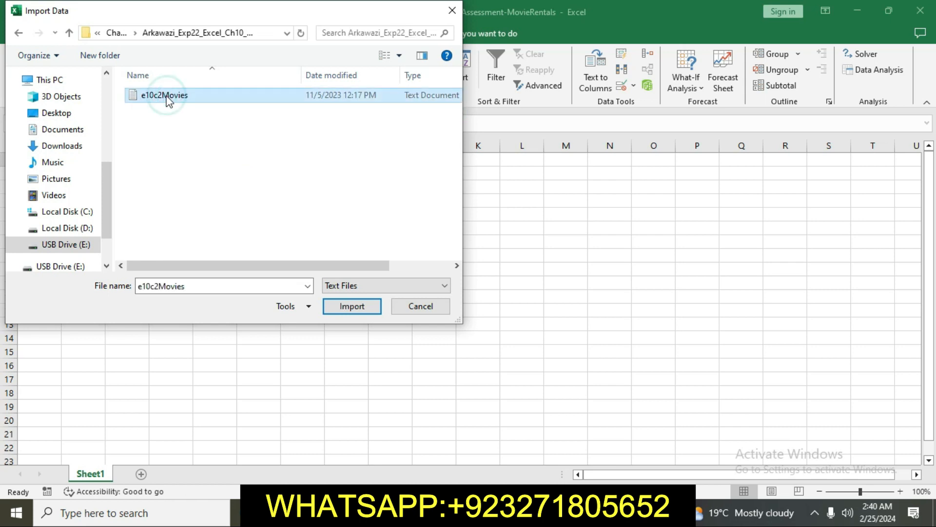
{"action": "left_click", "coordinate": [351, 308]}
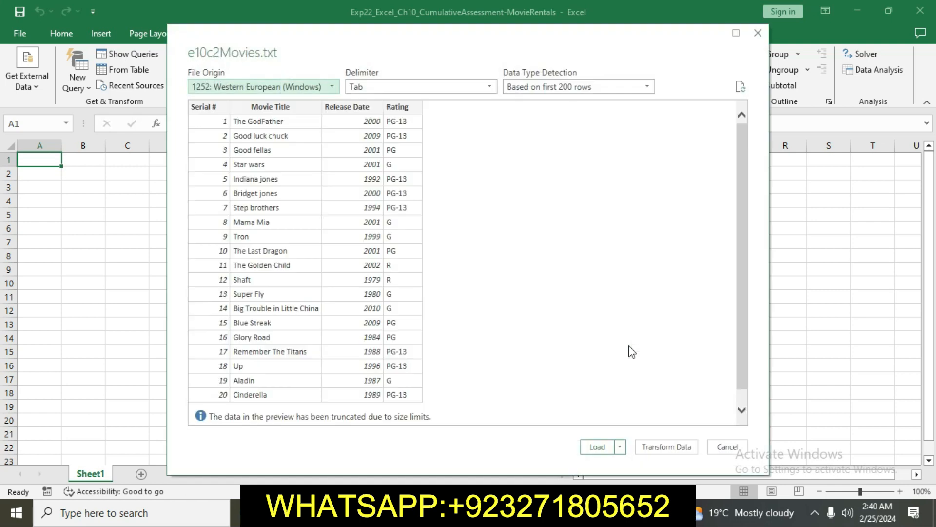
{"action": "left_click", "coordinate": [608, 449]}
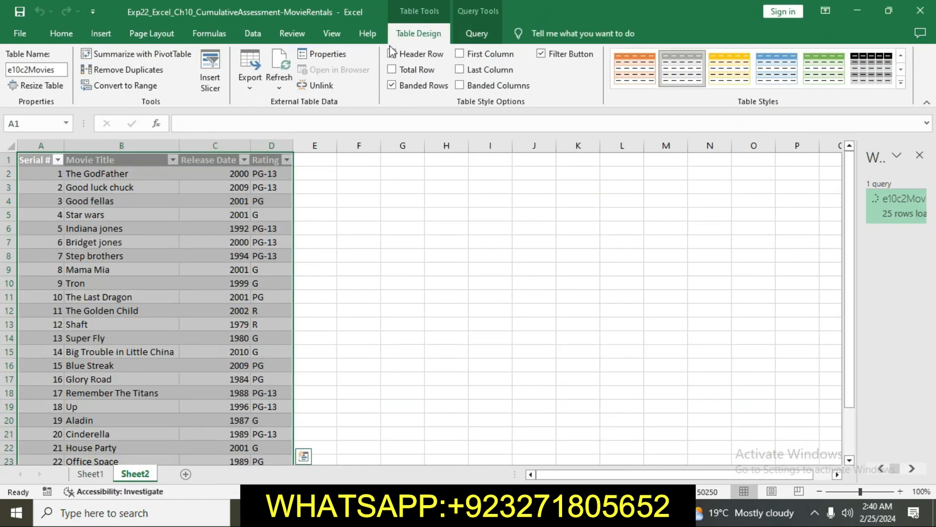
Change the e10c2Movies query's load settings to add its data to the Data Model, keeping it as a table
{"action": "left_click", "coordinate": [487, 34]}
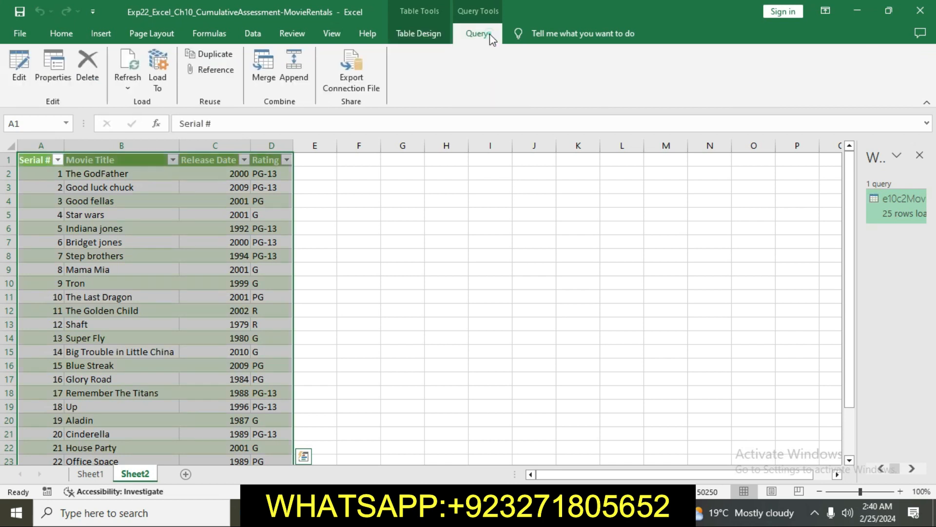
{"action": "left_click", "coordinate": [157, 68]}
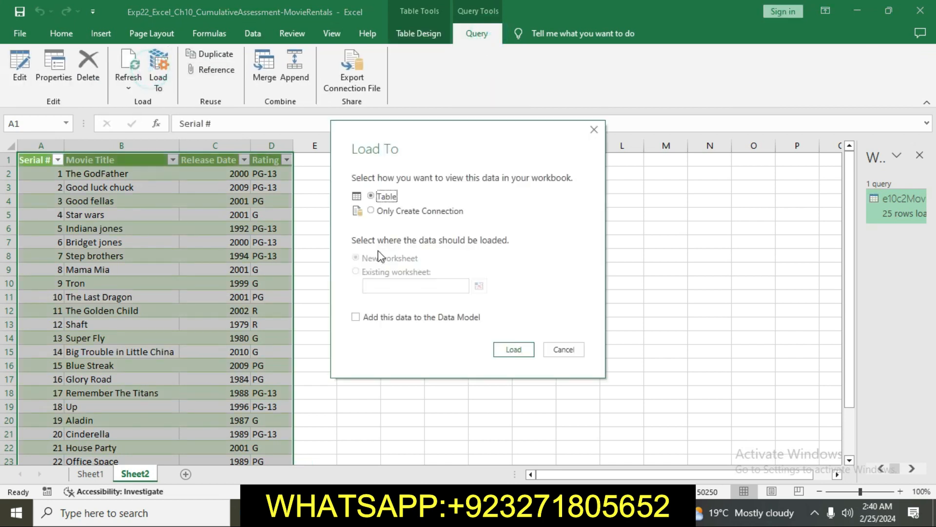
{"action": "left_click", "coordinate": [355, 317]}
{"action": "left_click", "coordinate": [512, 352]}
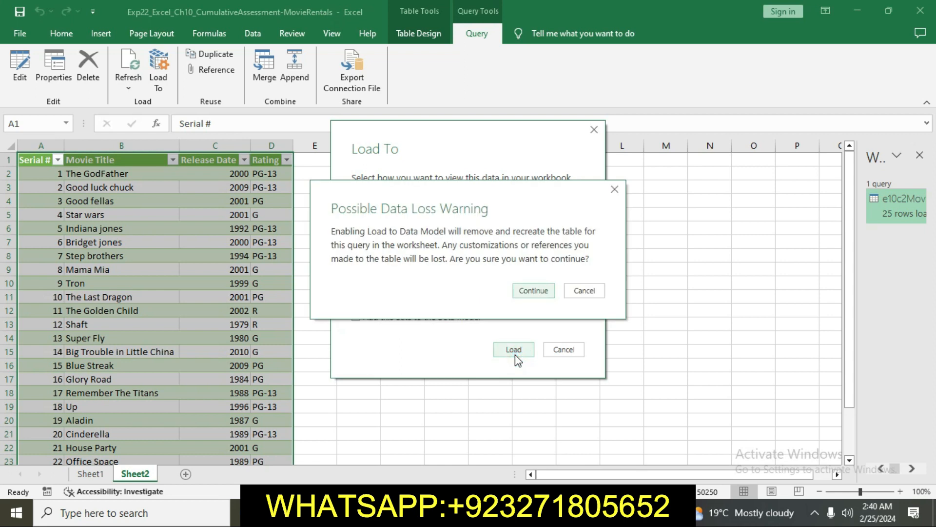
{"action": "left_click", "coordinate": [533, 291]}
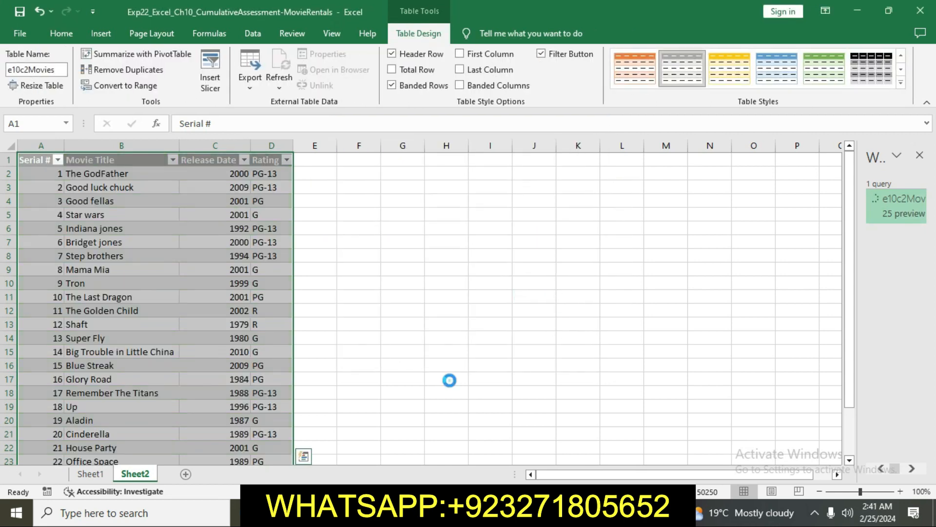
Delete the empty Sheet1 worksheet
{"action": "left_click", "coordinate": [401, 363]}
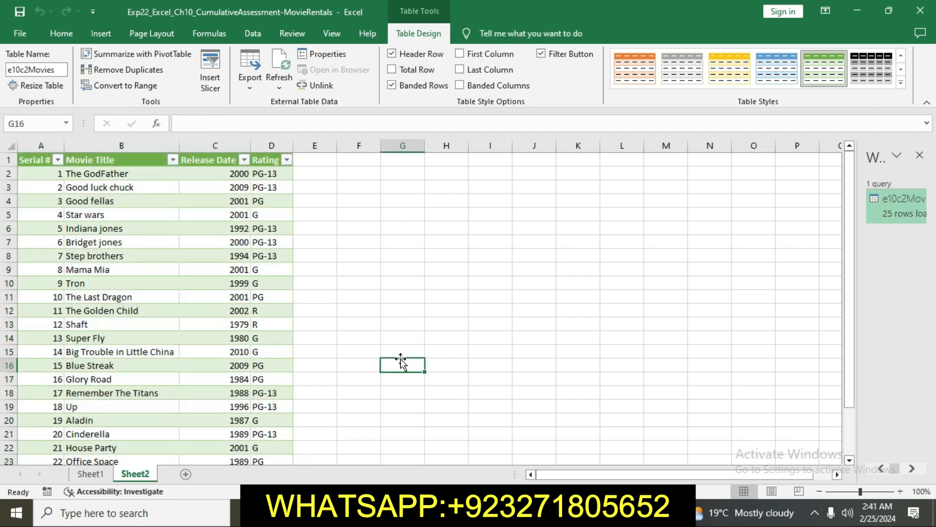
{"action": "right_click", "coordinate": [85, 477]}
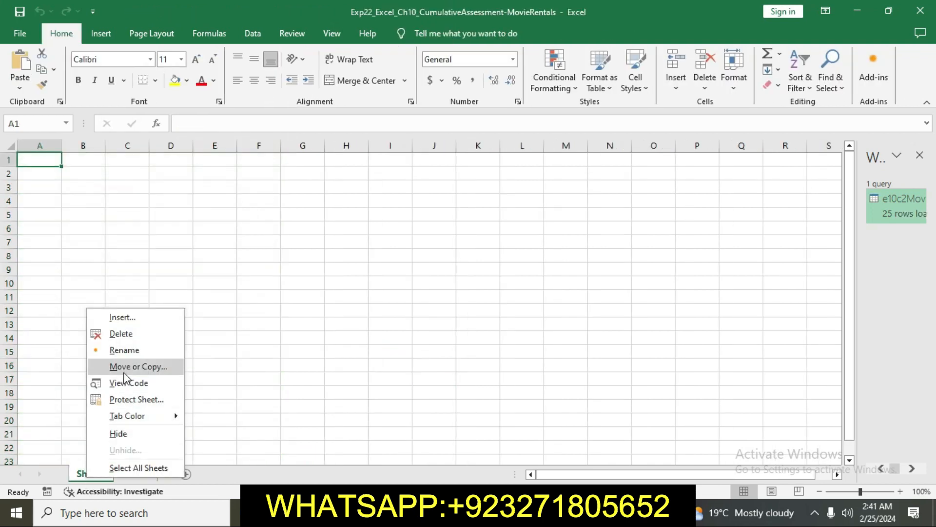
{"action": "left_click", "coordinate": [121, 333]}
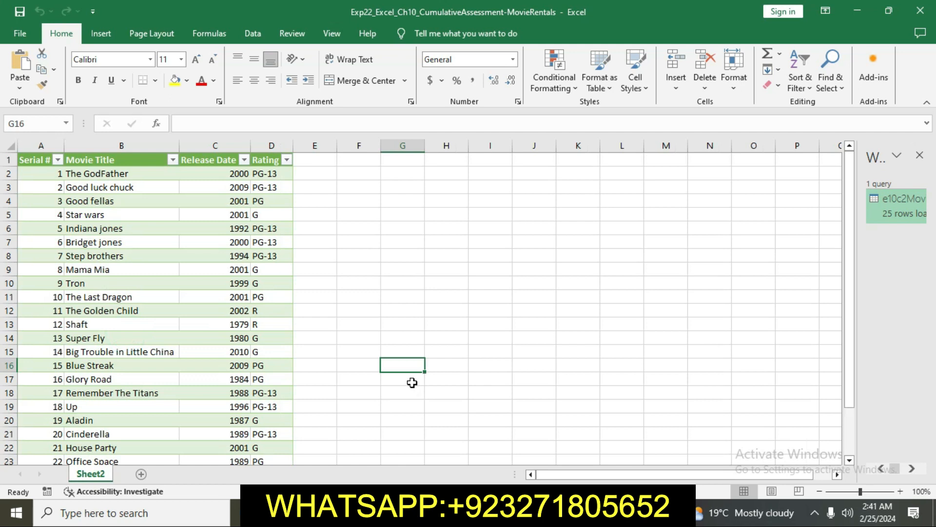
Switch to the Word instructions and highlight the step 3 instruction in yellow
{"action": "key", "text": "alt+Tab"}
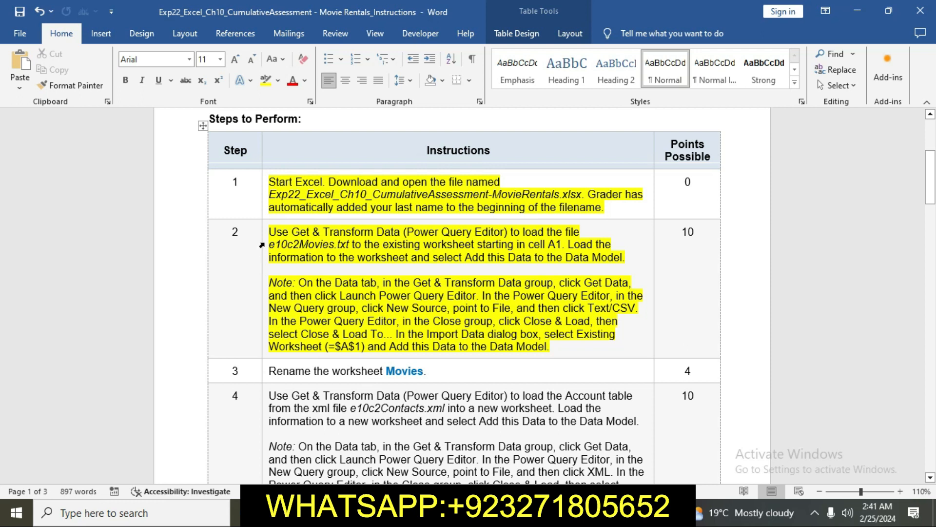
{"action": "left_click", "coordinate": [265, 369]}
{"action": "left_click", "coordinate": [322, 345]}
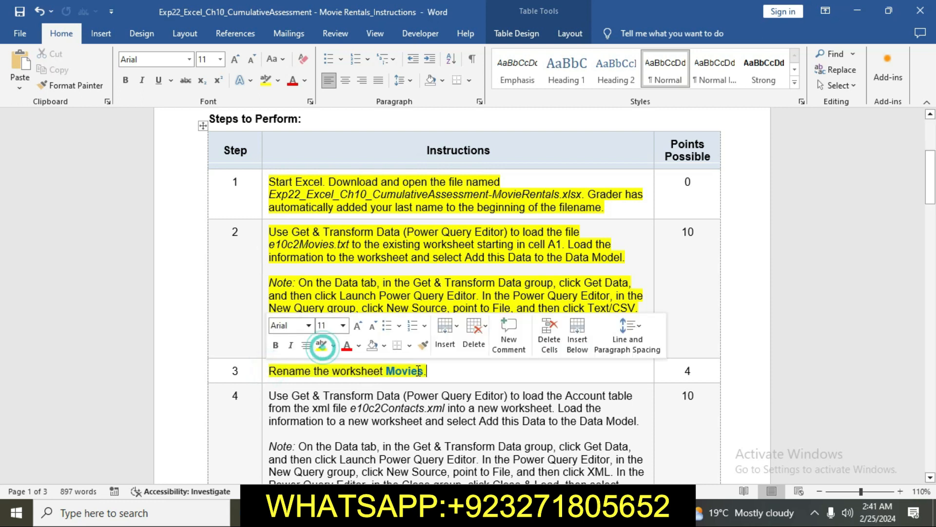
{"action": "left_click", "coordinate": [435, 372]}
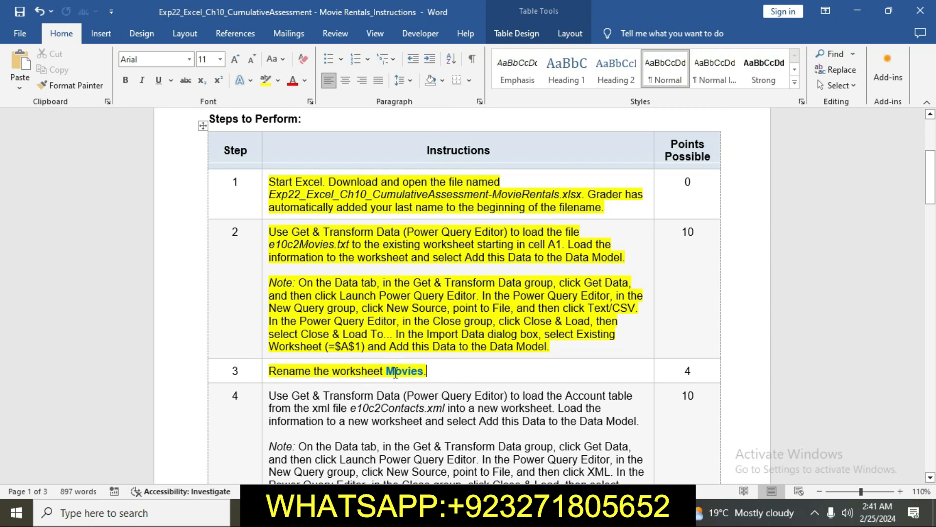
Take the worksheet name from the step 3 instruction, switch to Excel and rename the Sheet2 worksheet as Movies
{"action": "left_click_drag", "start_coordinate": [387, 372], "coordinate": [422, 374]}
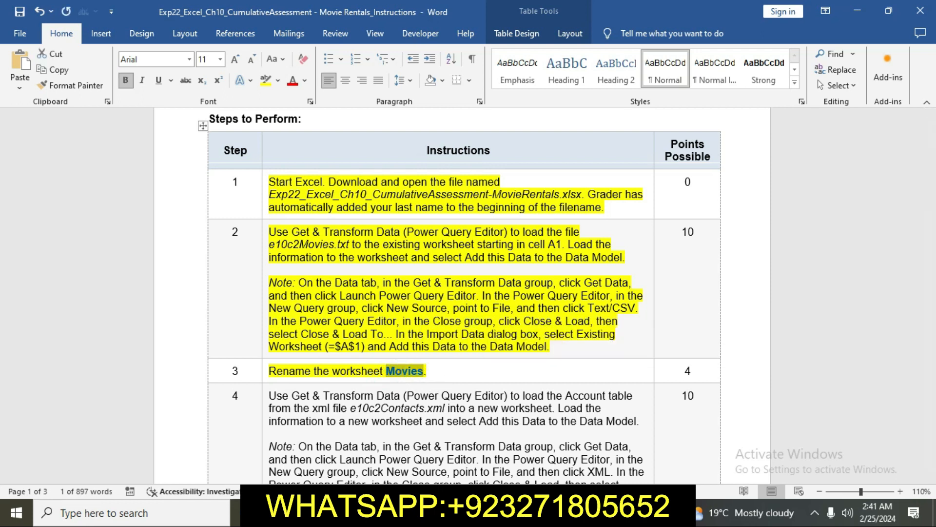
{"action": "key", "text": "alt+Tab"}
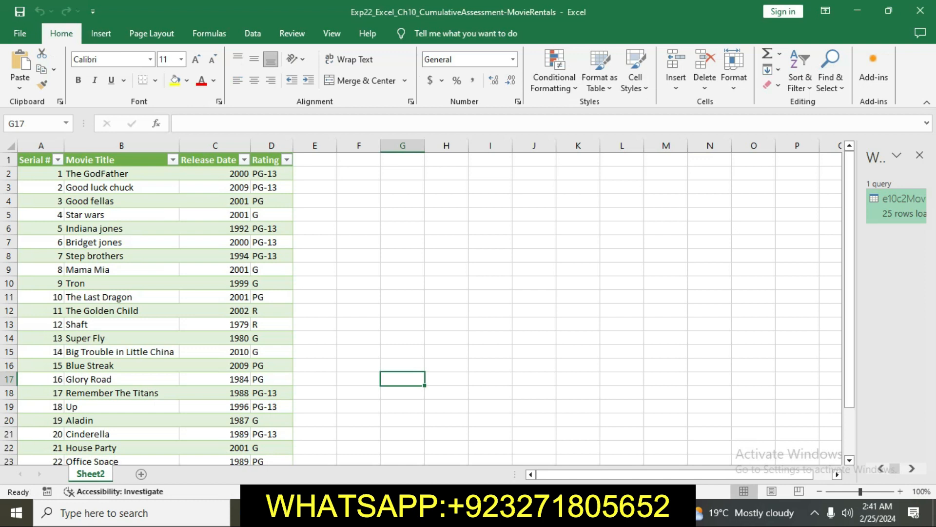
{"action": "right_click", "coordinate": [96, 481]}
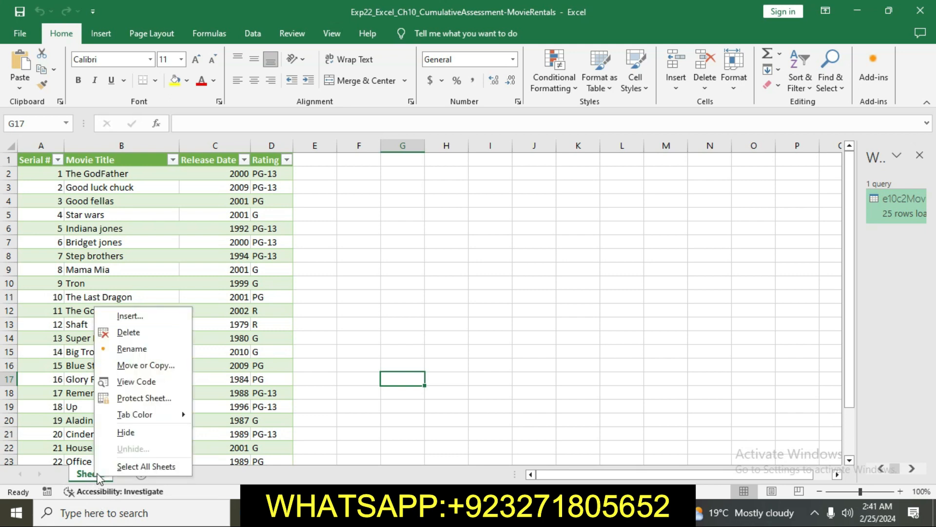
{"action": "left_click", "coordinate": [132, 348]}
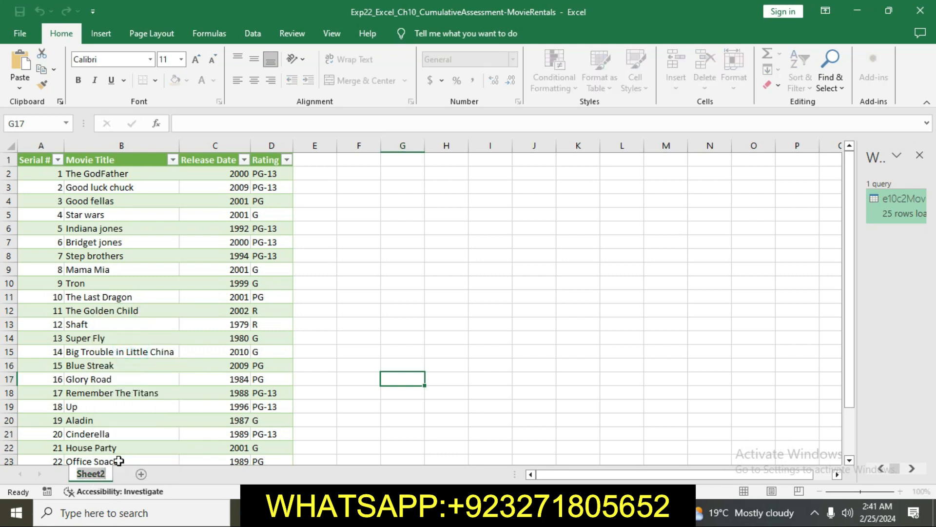
{"action": "type", "text": "Movies"}
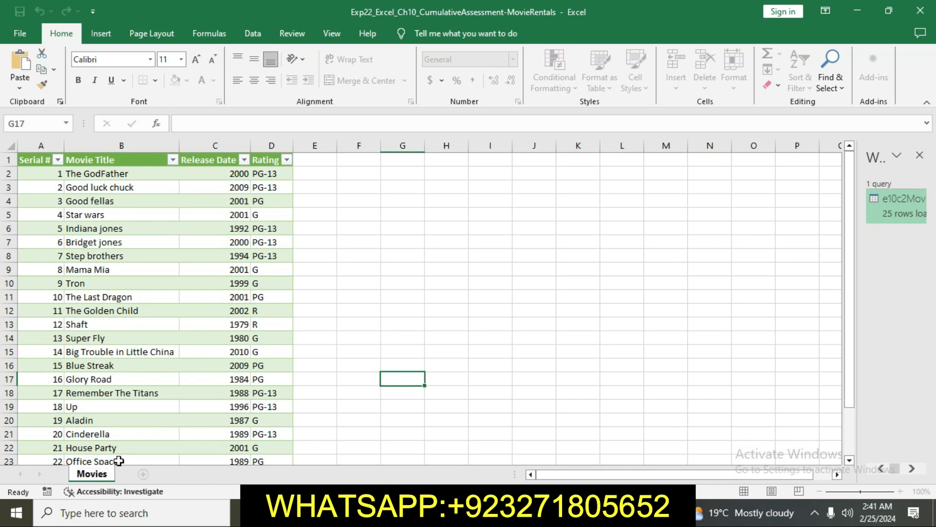
{"action": "key", "text": "Return"}
{"action": "left_click", "coordinate": [385, 430]}
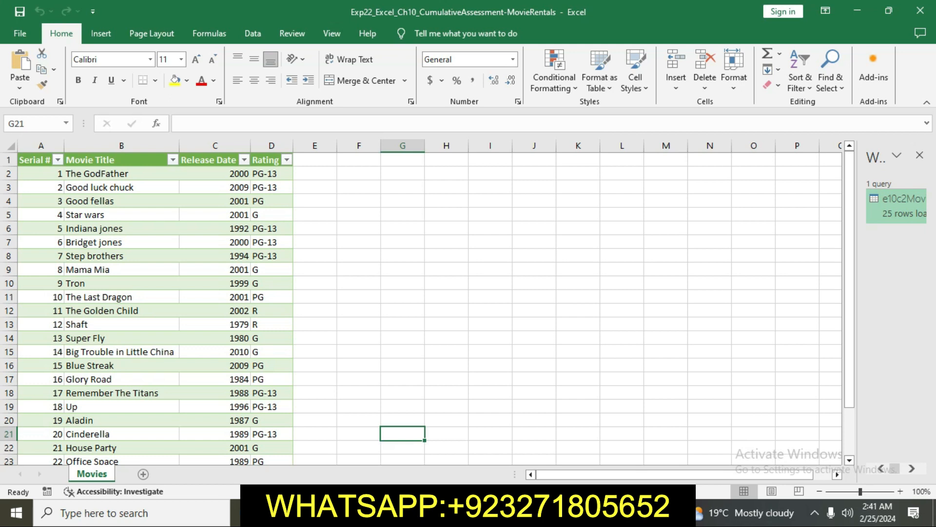
Switch to the Word instructions and highlight the step 4 instruction, including its note, in yellow
{"action": "key", "text": "alt+Tab"}
{"action": "left_click_drag", "start_coordinate": [930, 202], "coordinate": [934, 233]}
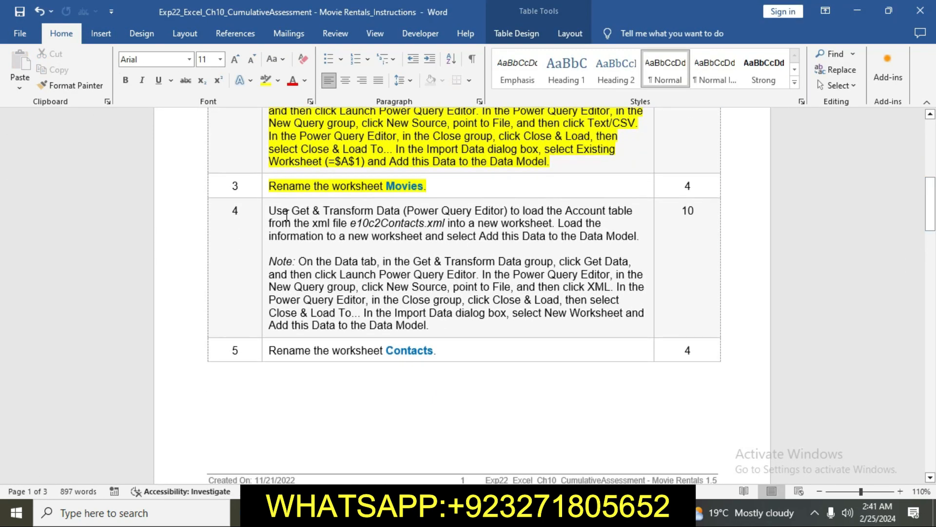
{"action": "left_click", "coordinate": [263, 210]}
{"action": "left_click", "coordinate": [312, 191]}
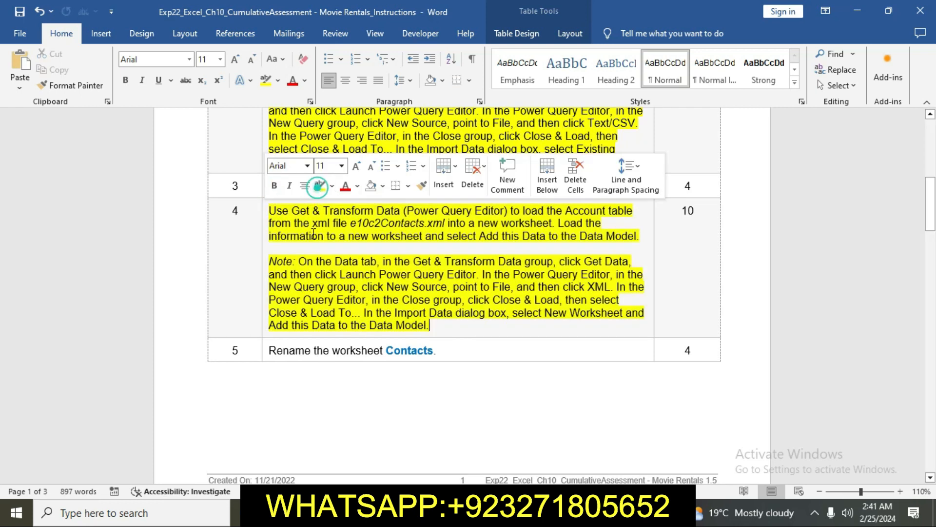
{"action": "left_click", "coordinate": [313, 244]}
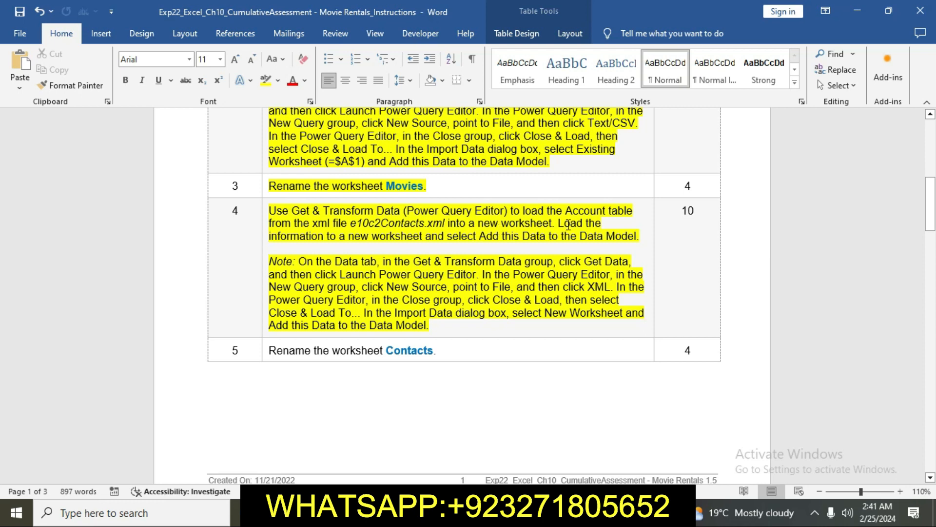
{"action": "left_click", "coordinate": [357, 239]}
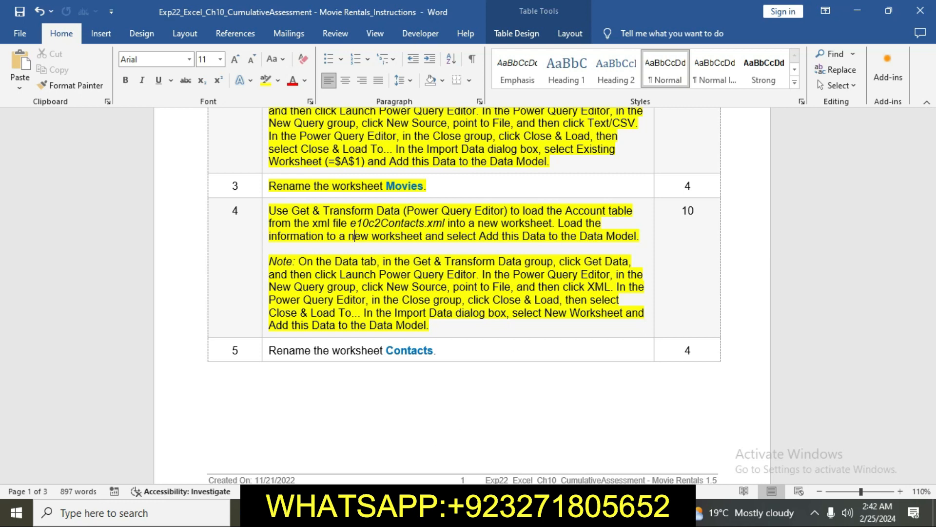
Switch to Excel, import the Account table from the XML file e10c2Contacts and load it into a new worksheet
{"action": "key", "text": "alt+Tab"}
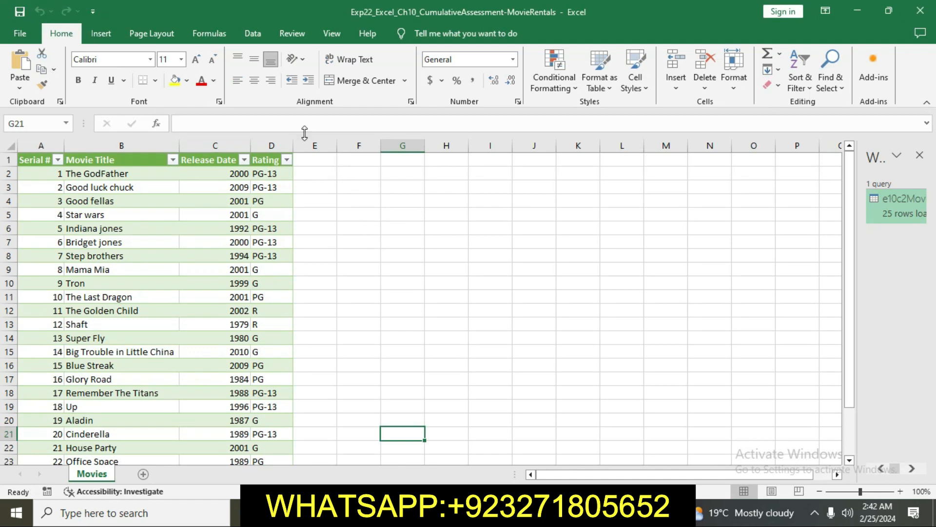
{"action": "left_click", "coordinate": [254, 37]}
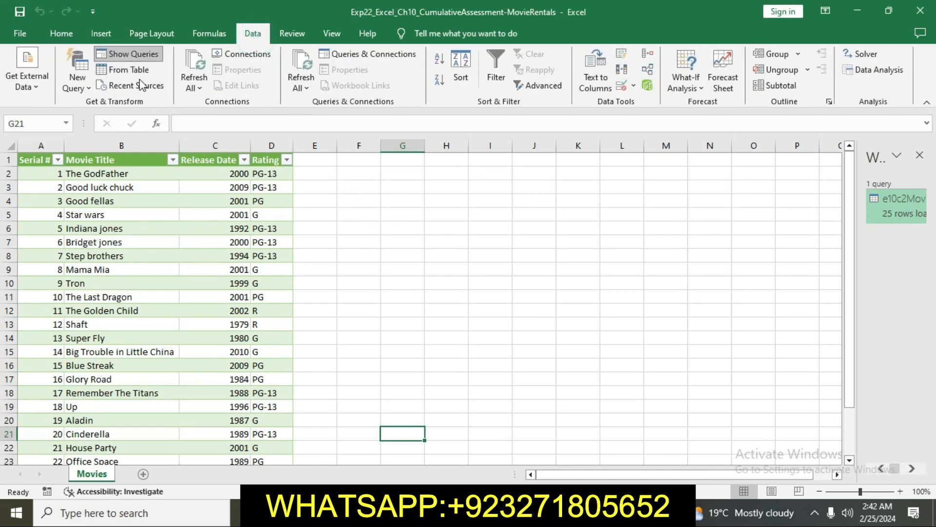
{"action": "left_click", "coordinate": [77, 82]}
{"action": "mouse_move", "coordinate": [103, 110]}
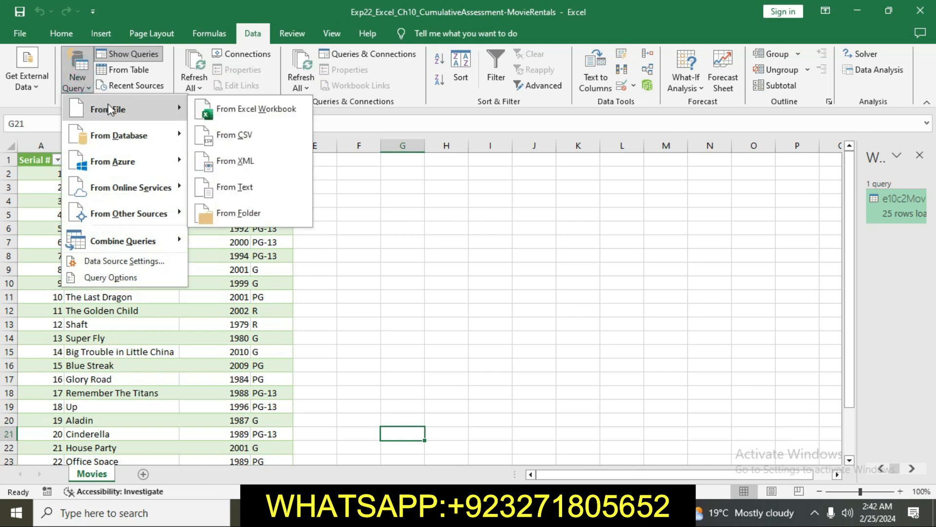
{"action": "left_click", "coordinate": [231, 162]}
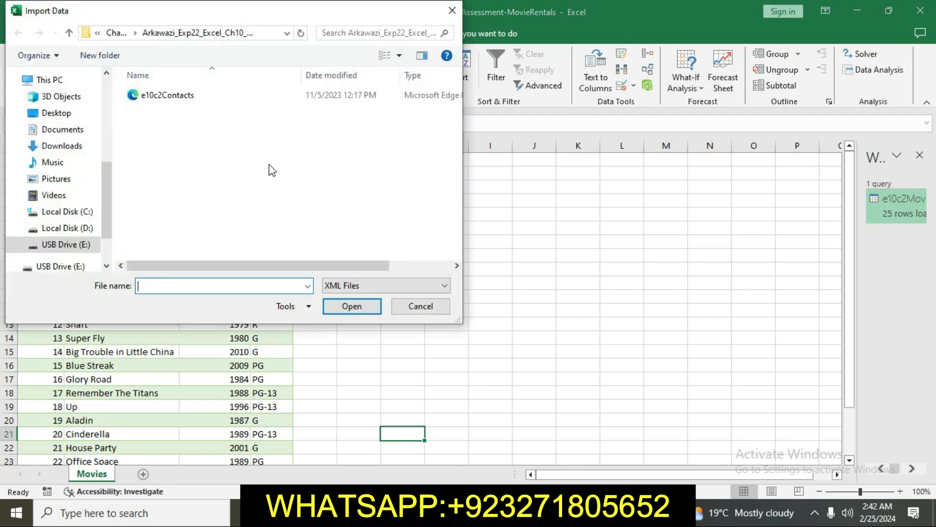
{"action": "left_click", "coordinate": [168, 96]}
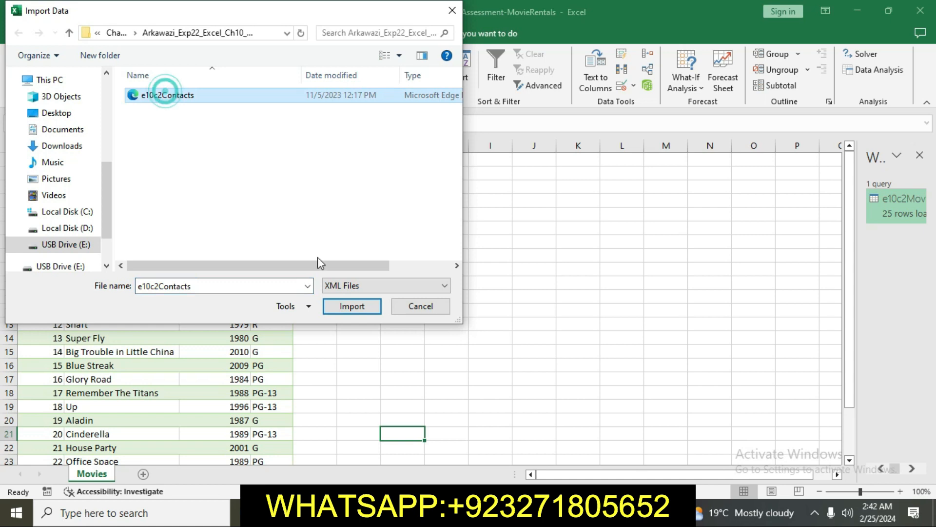
{"action": "left_click", "coordinate": [365, 307]}
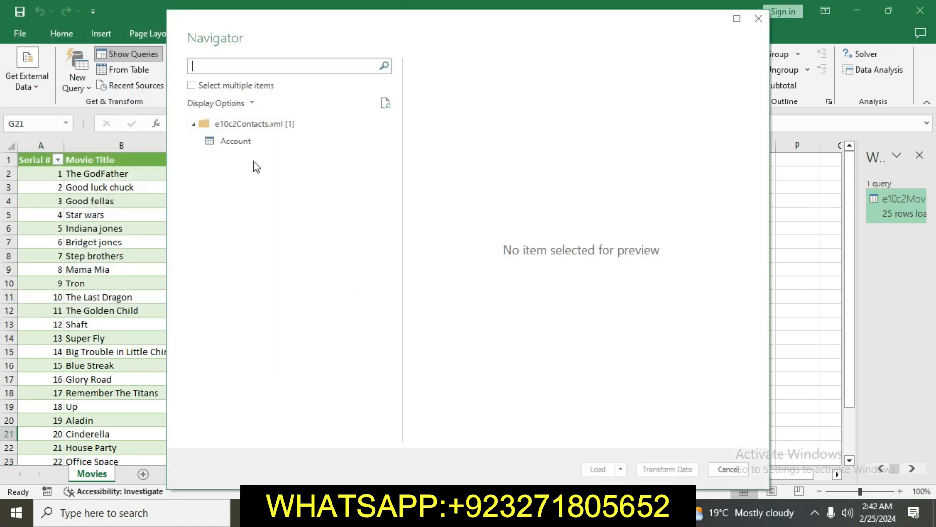
{"action": "double_click", "coordinate": [238, 142]}
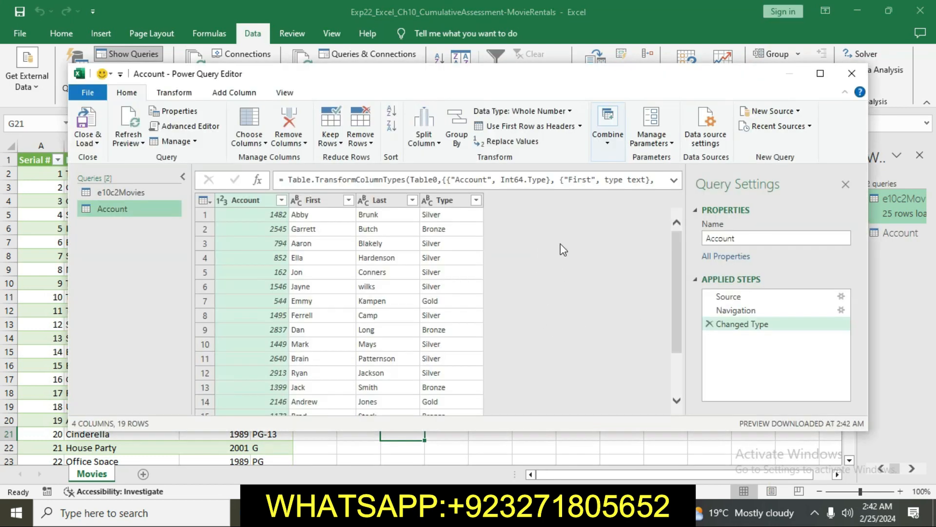
{"action": "left_click", "coordinate": [88, 142]}
{"action": "left_click", "coordinate": [107, 158]}
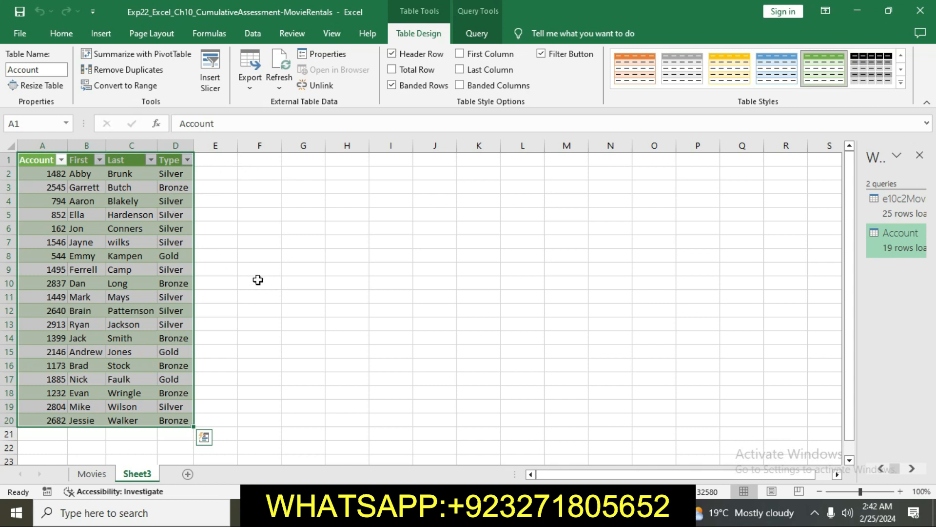
Change the Account query's load settings to add its data to the Data Model, keeping it as a table
{"action": "left_click", "coordinate": [479, 35]}
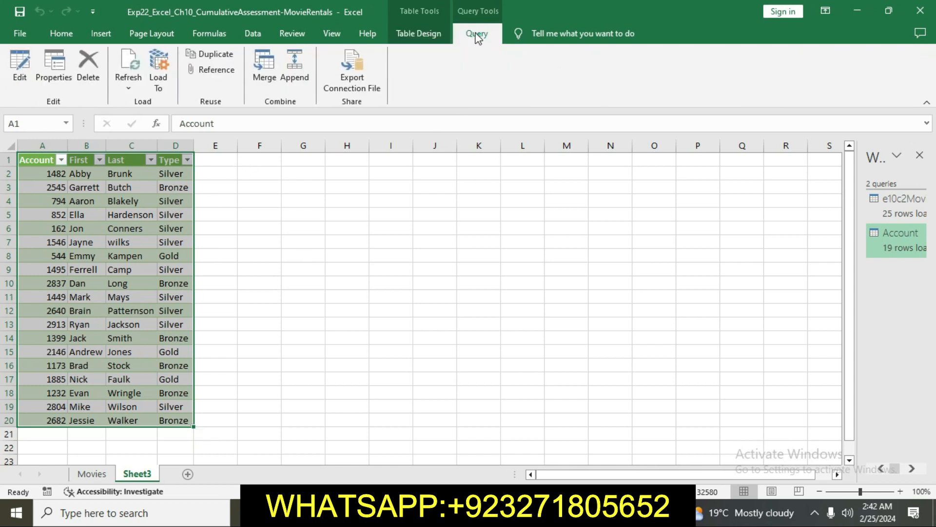
{"action": "left_click", "coordinate": [163, 73]}
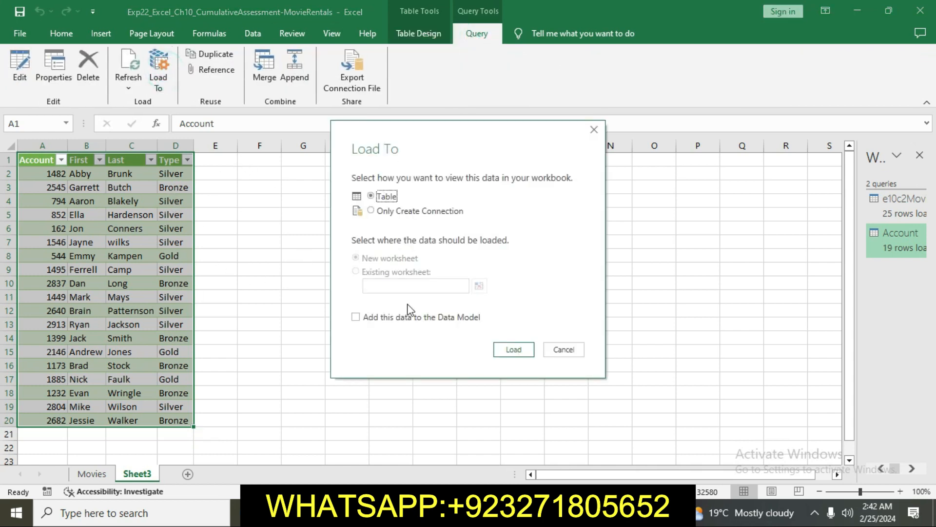
{"action": "left_click", "coordinate": [357, 318]}
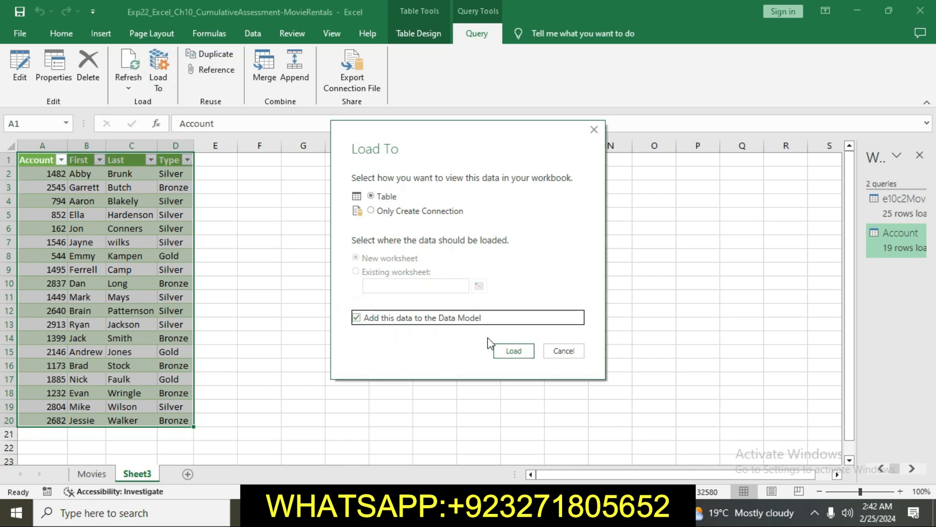
{"action": "left_click", "coordinate": [520, 355]}
{"action": "left_click", "coordinate": [534, 291]}
{"action": "left_click", "coordinate": [539, 293]}
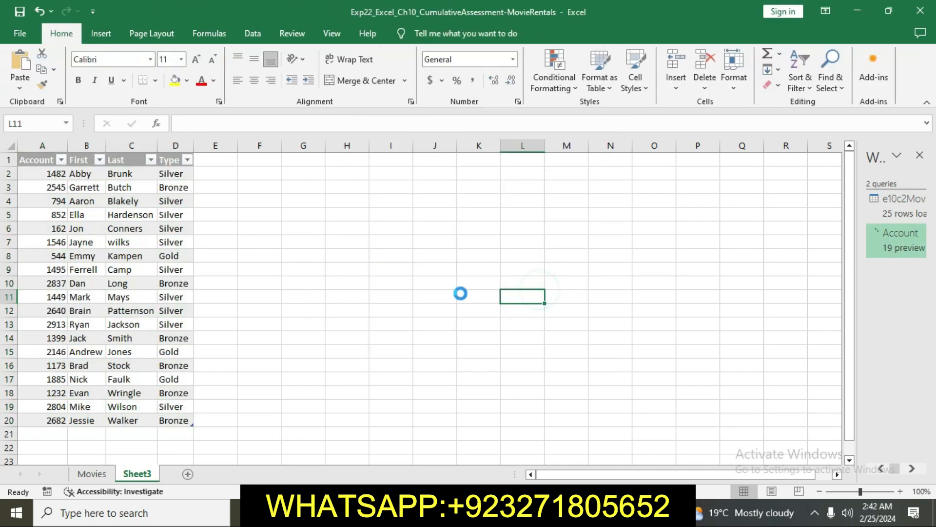
{"action": "left_click", "coordinate": [464, 313]}
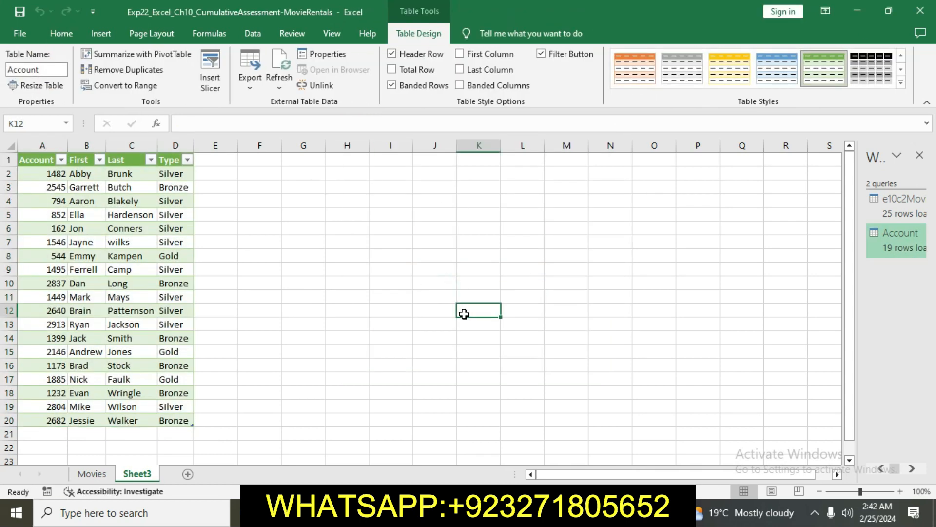
Switch to the Word instructions and highlight the step 5 instruction in yellow
{"action": "key", "text": "alt+Tab"}
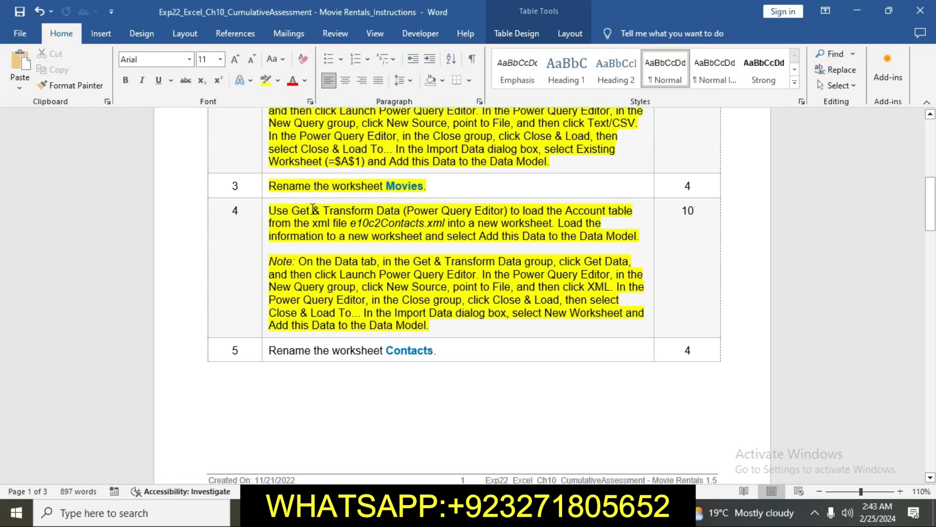
{"action": "left_click", "coordinate": [263, 353]}
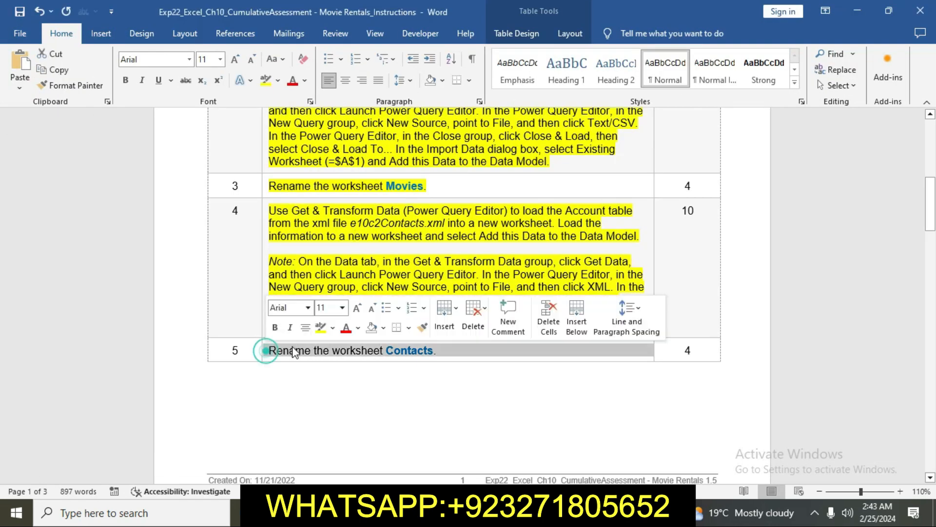
{"action": "left_click", "coordinate": [317, 329]}
{"action": "left_click_drag", "start_coordinate": [336, 342], "coordinate": [336, 342]}
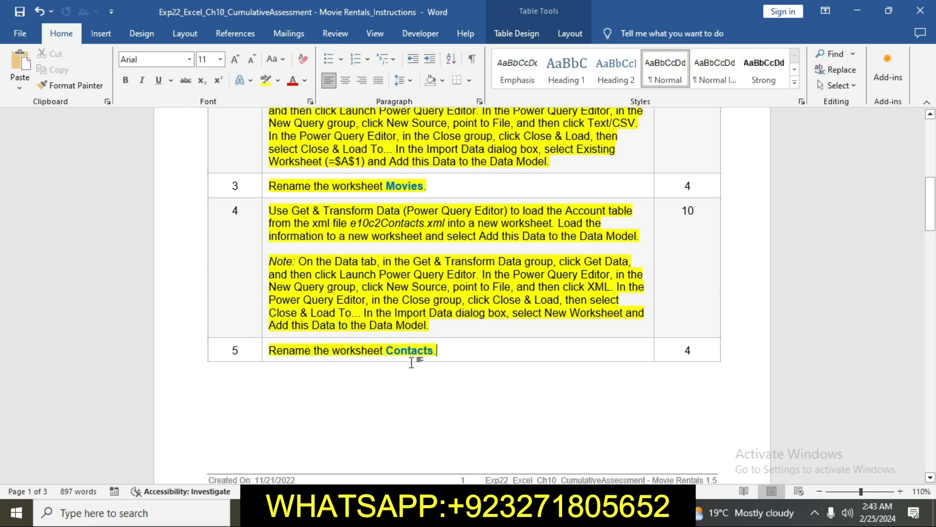
Take the worksheet name from the step 5 instruction, switch to Excel and rename the Sheet3 worksheet as Contacts
{"action": "left_click_drag", "start_coordinate": [388, 353], "coordinate": [431, 352]}
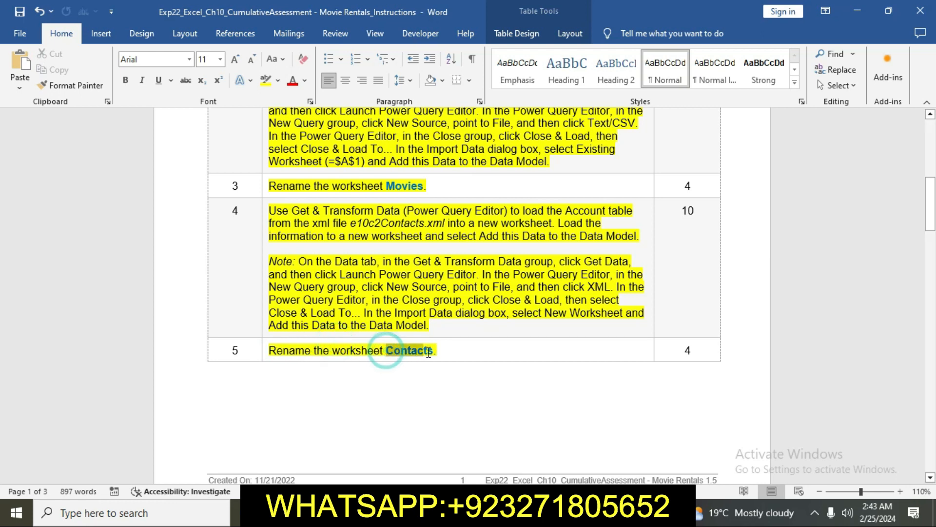
{"action": "left_click", "coordinate": [432, 353]}
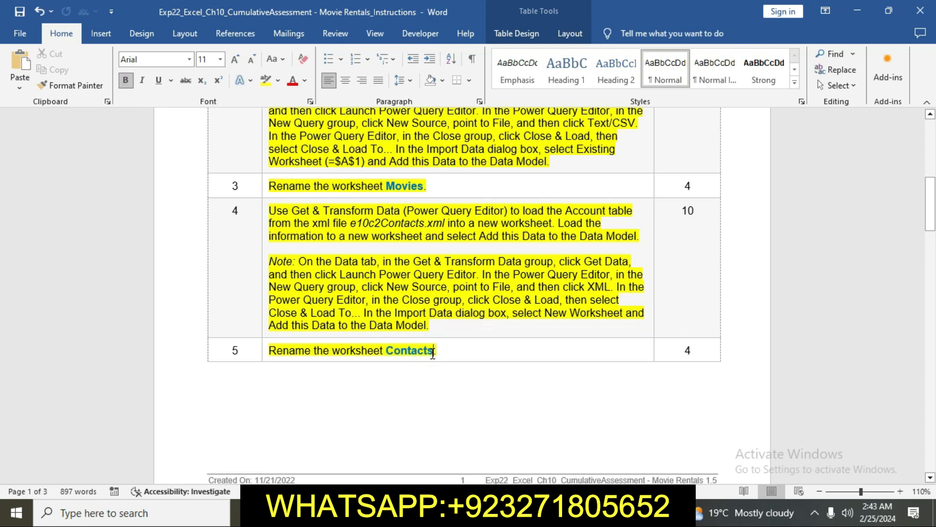
{"action": "left_click_drag", "start_coordinate": [388, 352], "coordinate": [433, 352]}
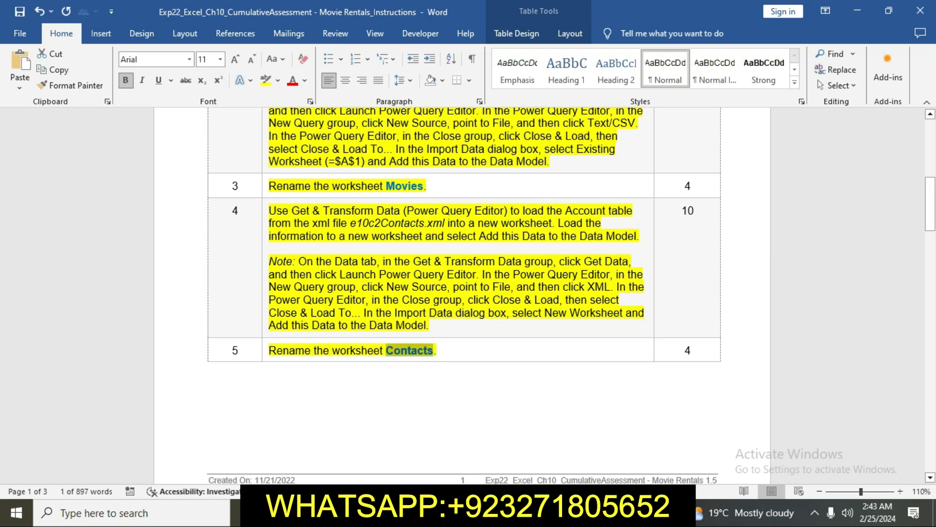
{"action": "key", "text": "alt+Tab"}
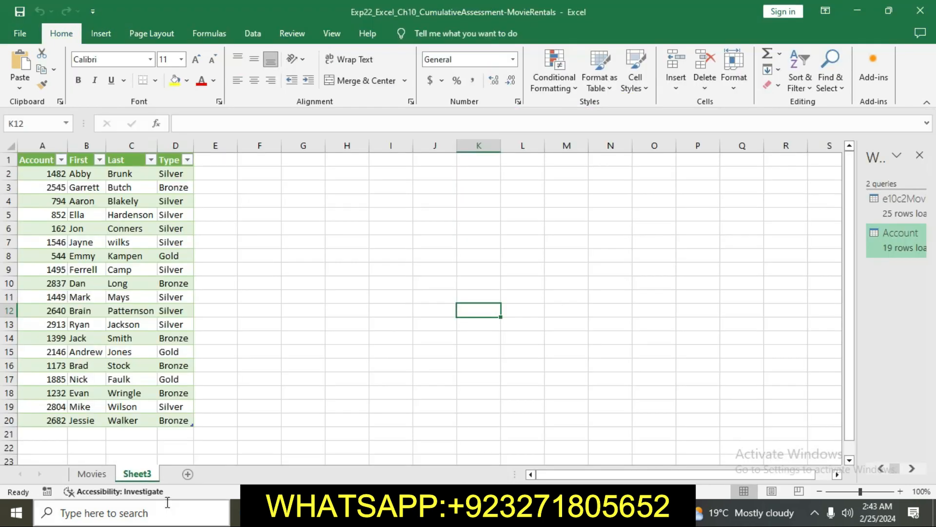
{"action": "right_click", "coordinate": [141, 476]}
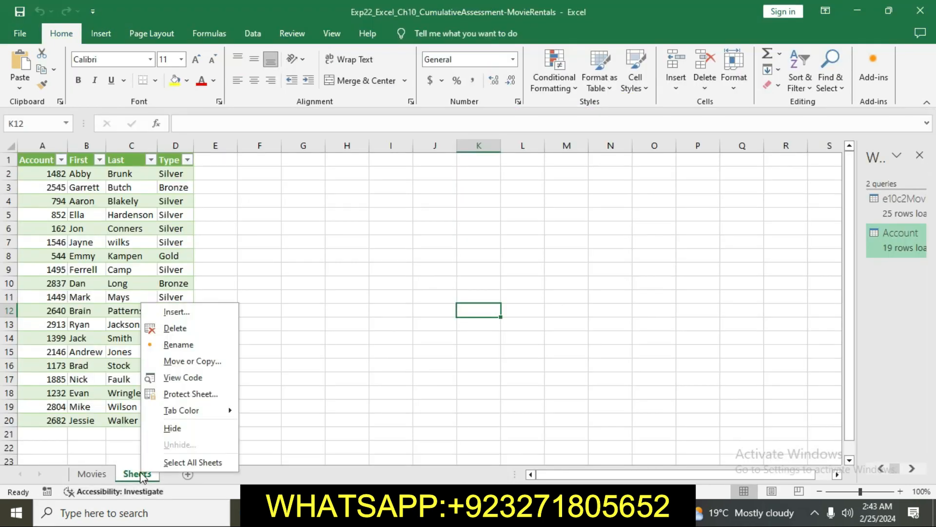
{"action": "left_click", "coordinate": [193, 345]}
{"action": "type", "text": "Contacts"}
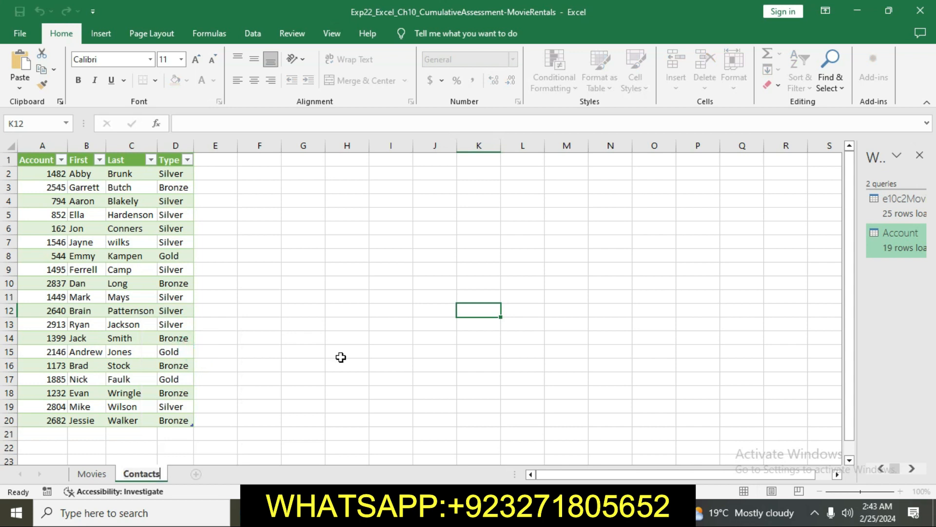
{"action": "key", "text": "Return"}
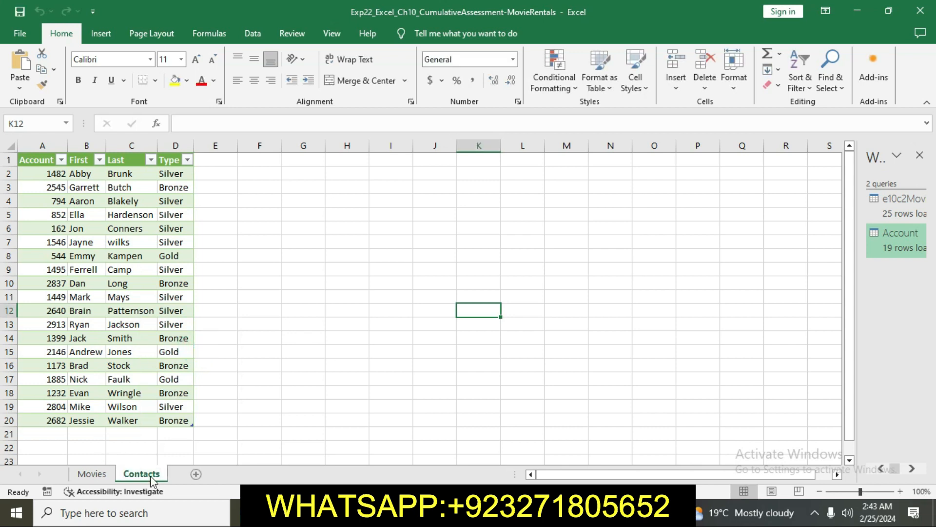
Switch to the Word instructions and highlight the whole step 6 instruction in yellow
{"action": "key", "text": "alt+Tab"}
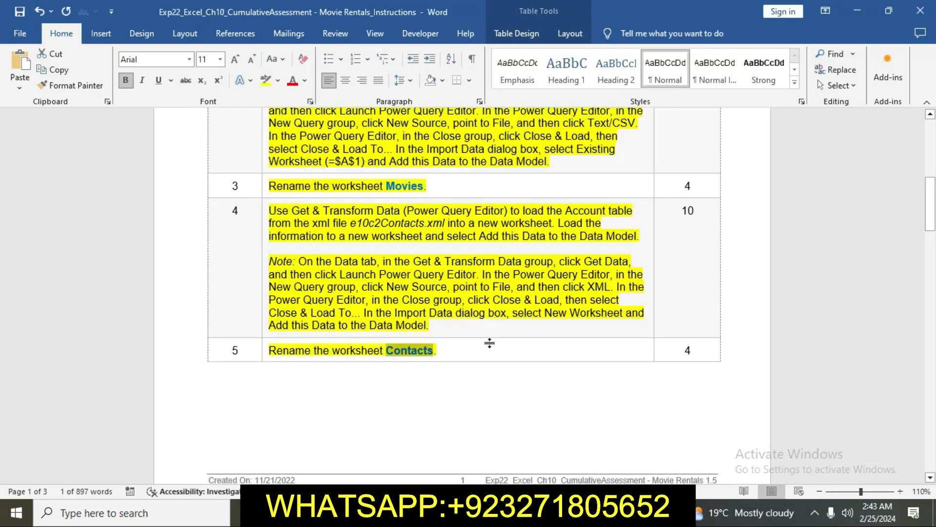
{"action": "left_click_drag", "start_coordinate": [931, 202], "coordinate": [930, 276]}
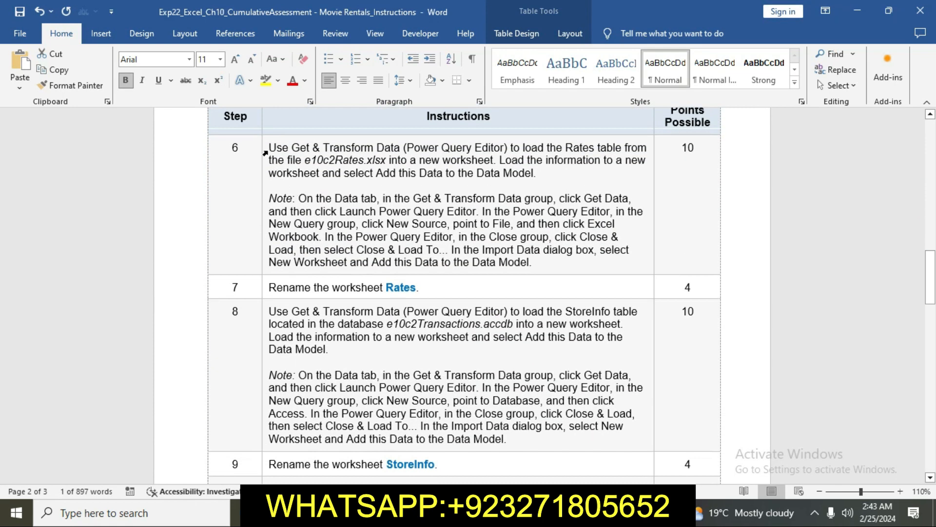
{"action": "left_click", "coordinate": [265, 153]}
{"action": "left_click", "coordinate": [326, 131]}
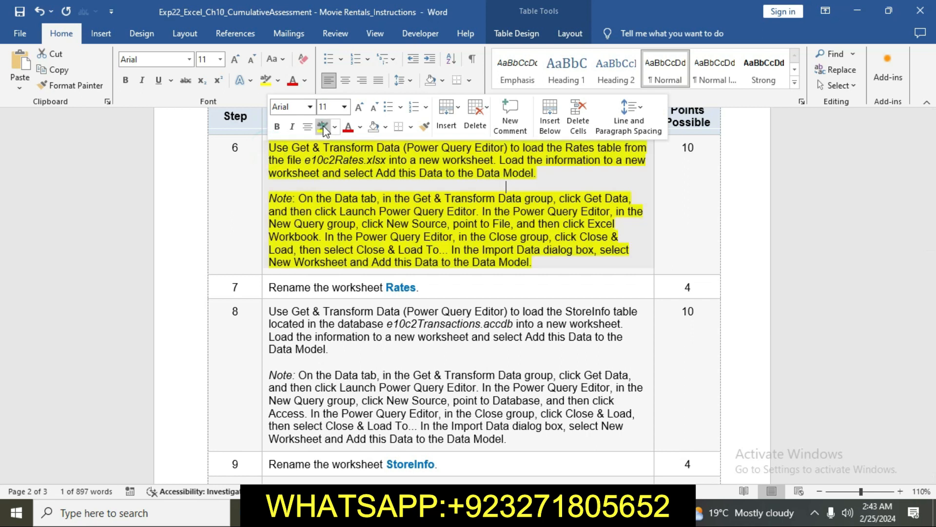
{"action": "left_click", "coordinate": [316, 181]}
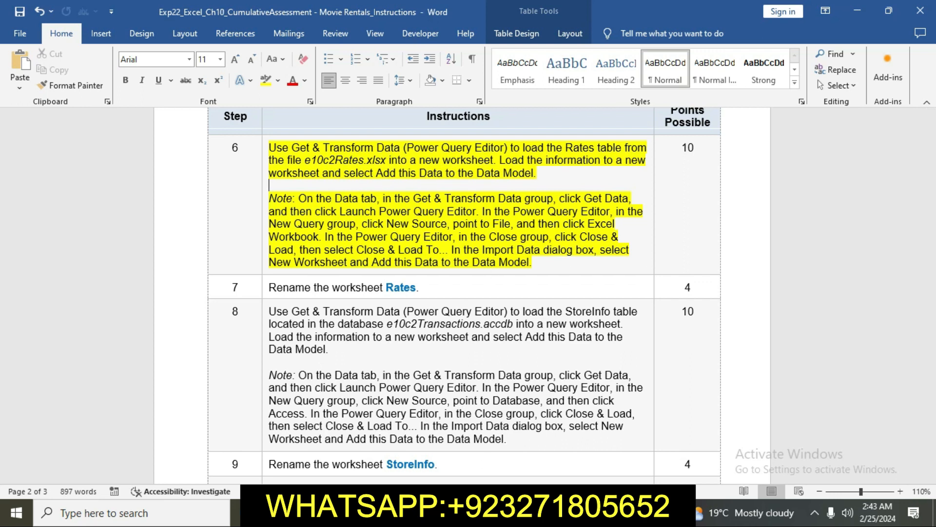
Switch to Excel, import the Rates table from the Excel workbook e10c2Rates and load it into a new worksheet
{"action": "key", "text": "alt+Tab"}
{"action": "left_click", "coordinate": [322, 280]}
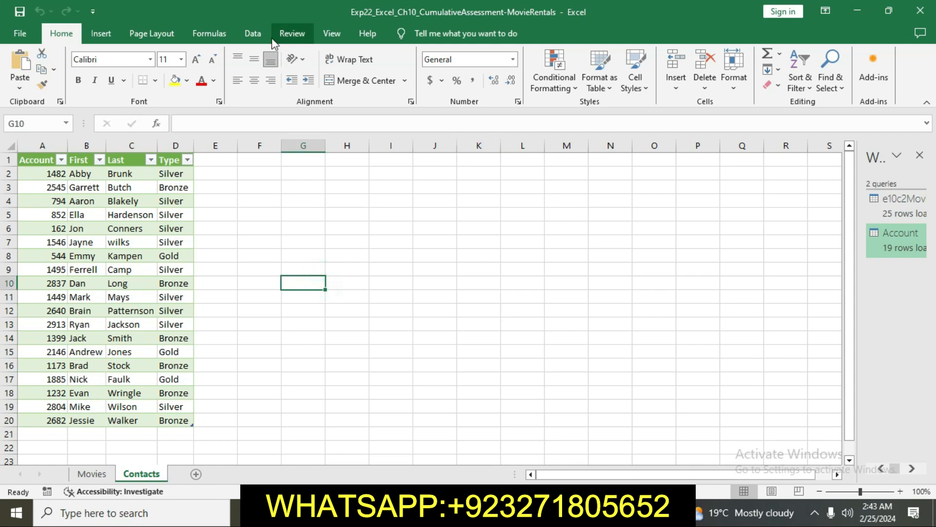
{"action": "left_click", "coordinate": [253, 34]}
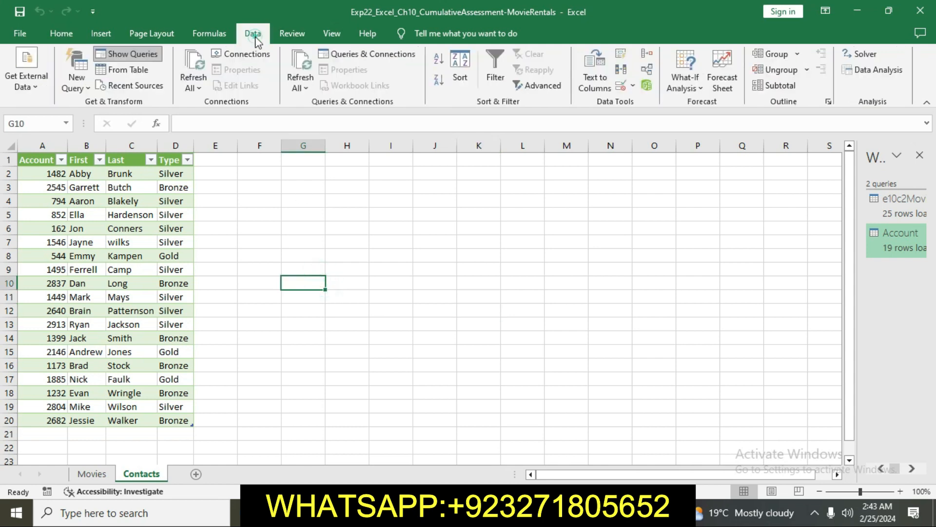
{"action": "left_click", "coordinate": [75, 79]}
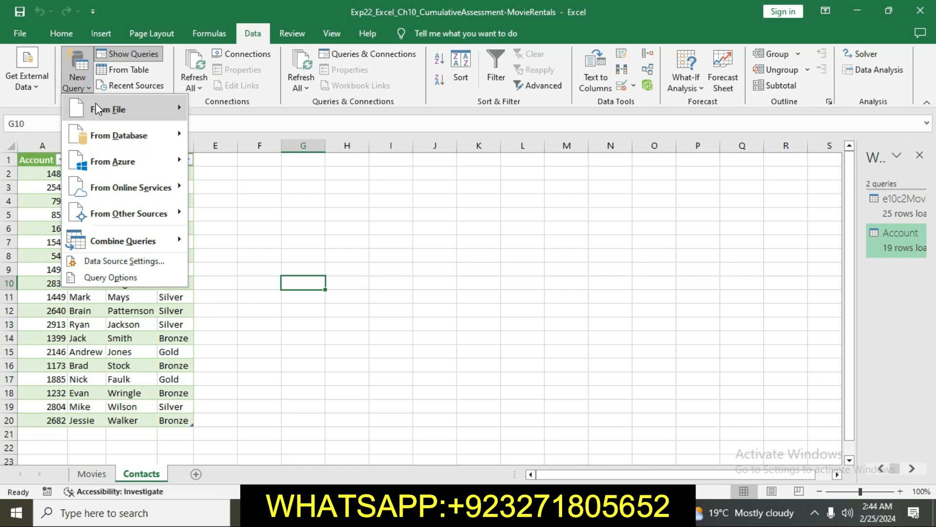
{"action": "mouse_move", "coordinate": [100, 109]}
{"action": "left_click", "coordinate": [235, 110]}
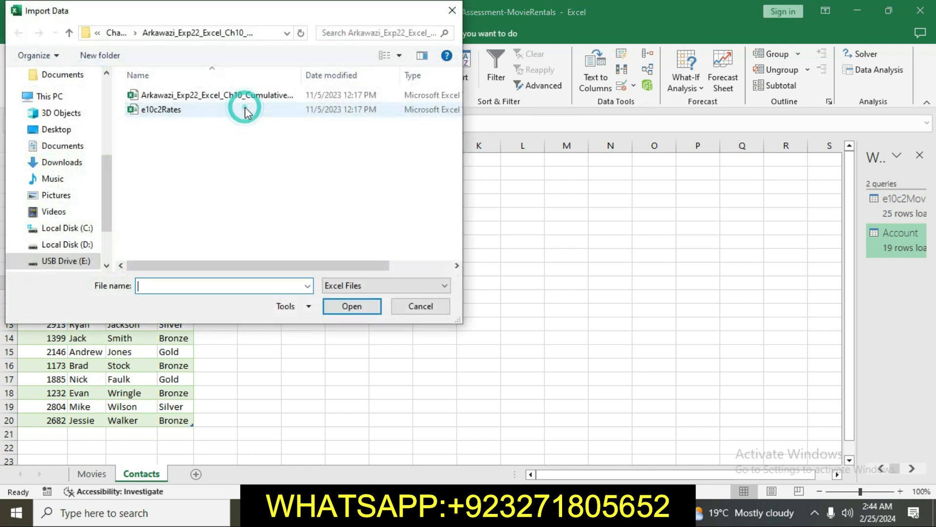
{"action": "left_click", "coordinate": [211, 108]}
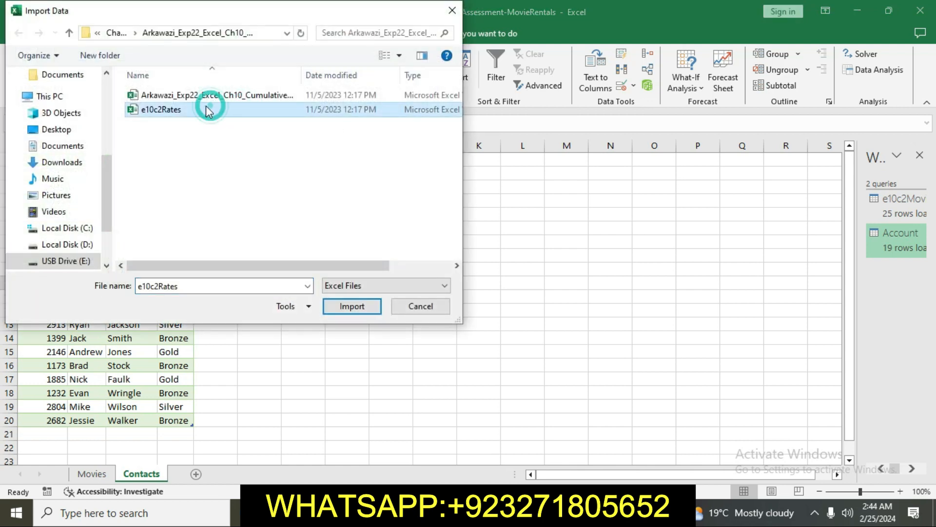
{"action": "left_click", "coordinate": [360, 305]}
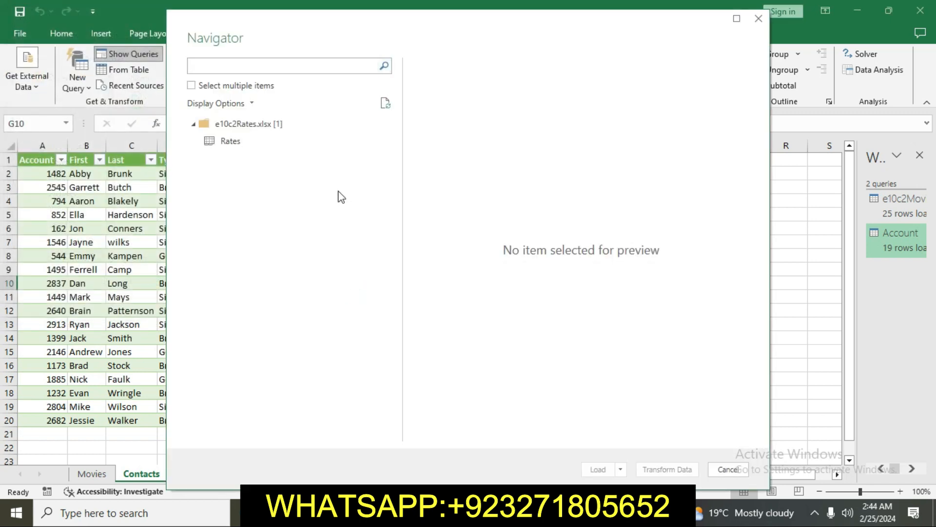
{"action": "left_click", "coordinate": [233, 142]}
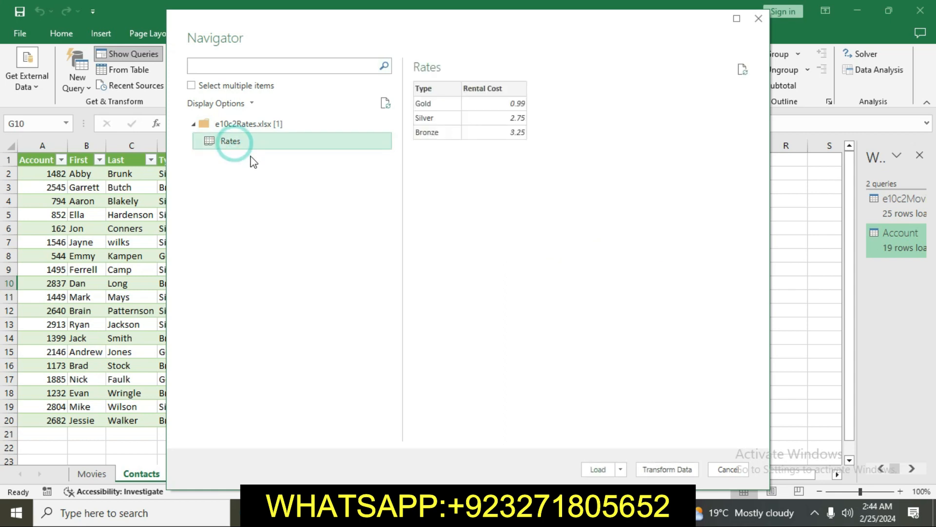
{"action": "left_click", "coordinate": [599, 469]}
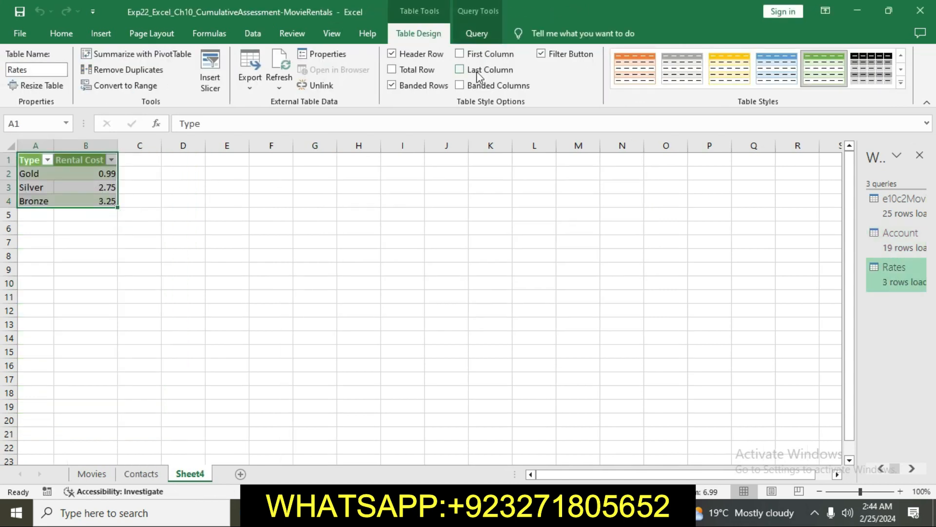
Change the Rates query's load settings to add its data to the Data Model, keeping it as a table
{"action": "left_click", "coordinate": [481, 34]}
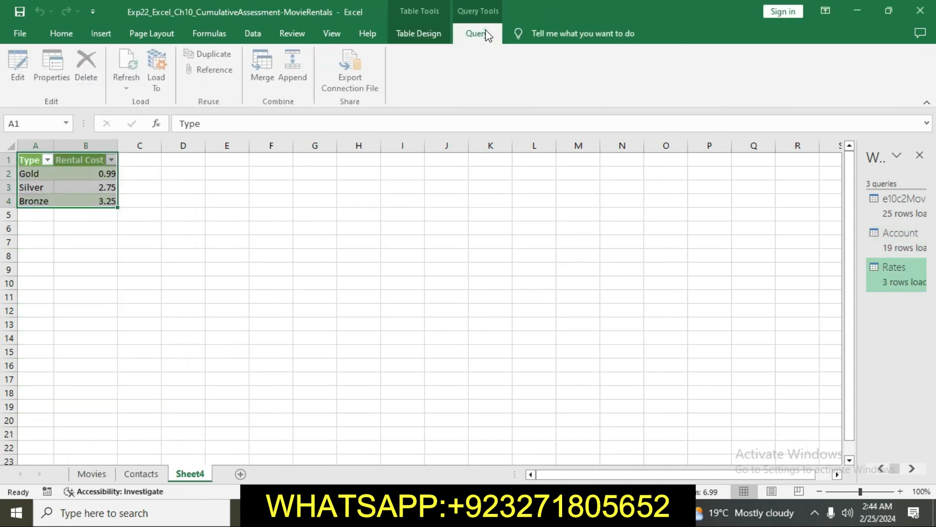
{"action": "left_click", "coordinate": [159, 74]}
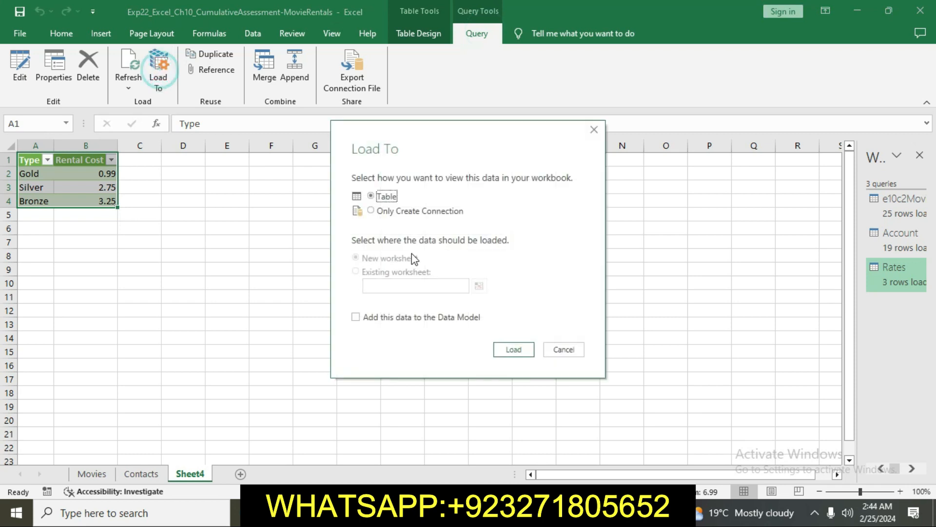
{"action": "left_click", "coordinate": [357, 317]}
{"action": "left_click", "coordinate": [511, 350]}
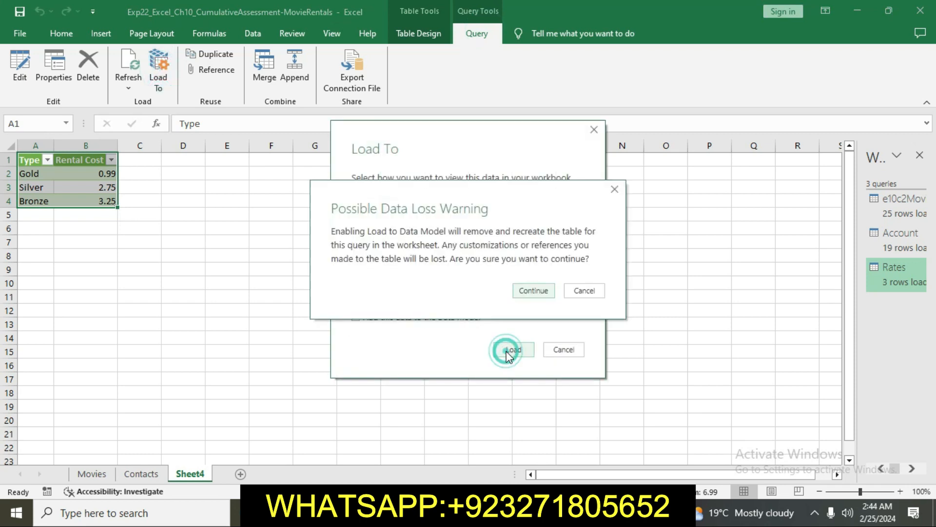
{"action": "left_click", "coordinate": [533, 292]}
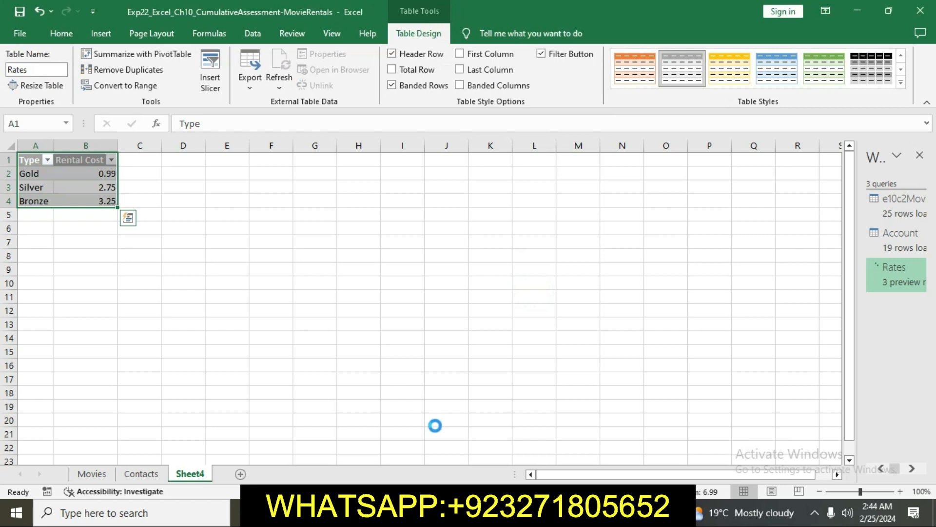
Switch to the Word instructions and highlight the step 7 instruction in yellow
{"action": "key", "text": "alt+Tab"}
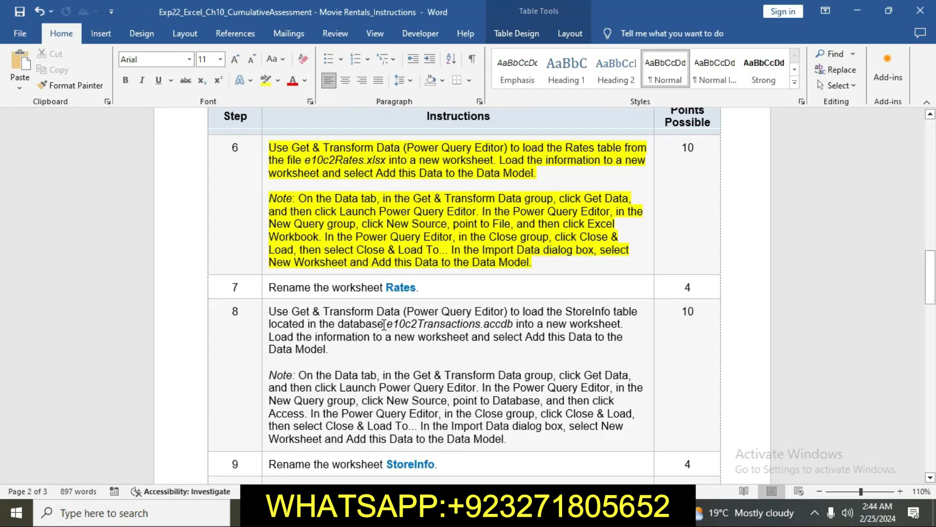
{"action": "left_click", "coordinate": [265, 288]}
{"action": "left_click", "coordinate": [322, 262]}
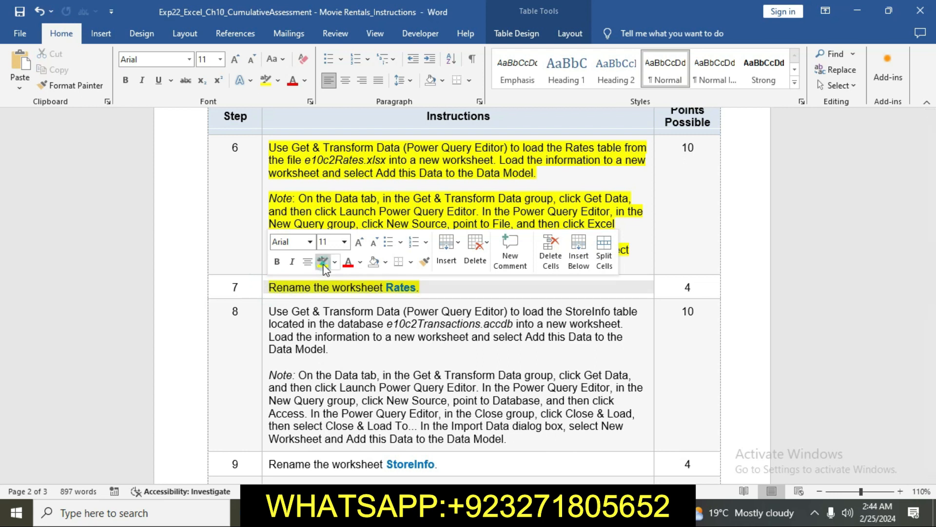
{"action": "left_click", "coordinate": [347, 292]}
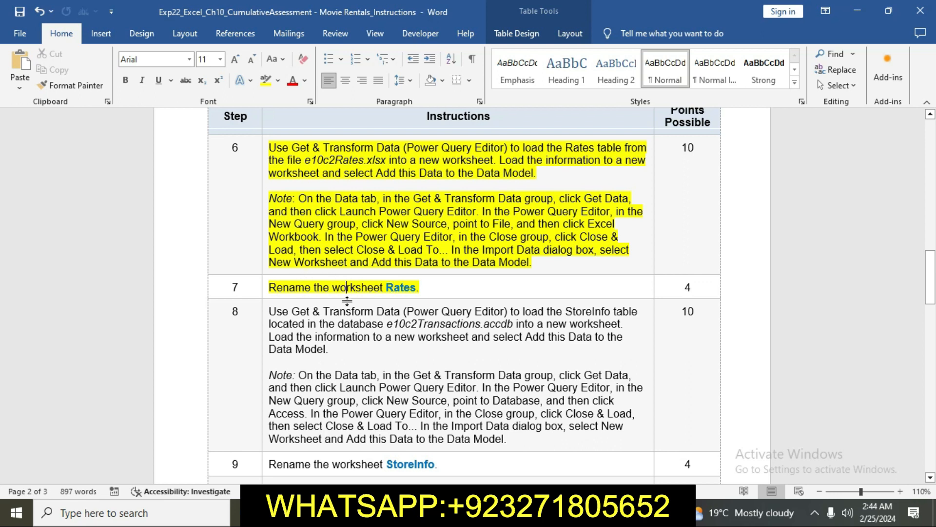
Take the worksheet name from the step 7 instruction, switch to Excel and rename the Sheet4 worksheet as Rates
{"action": "double_click", "coordinate": [388, 288]}
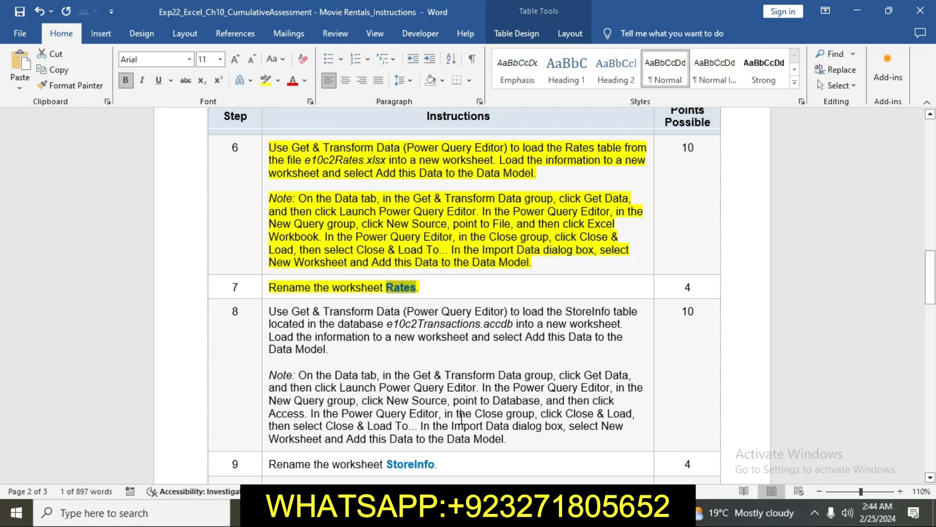
{"action": "left_click", "coordinate": [472, 513]}
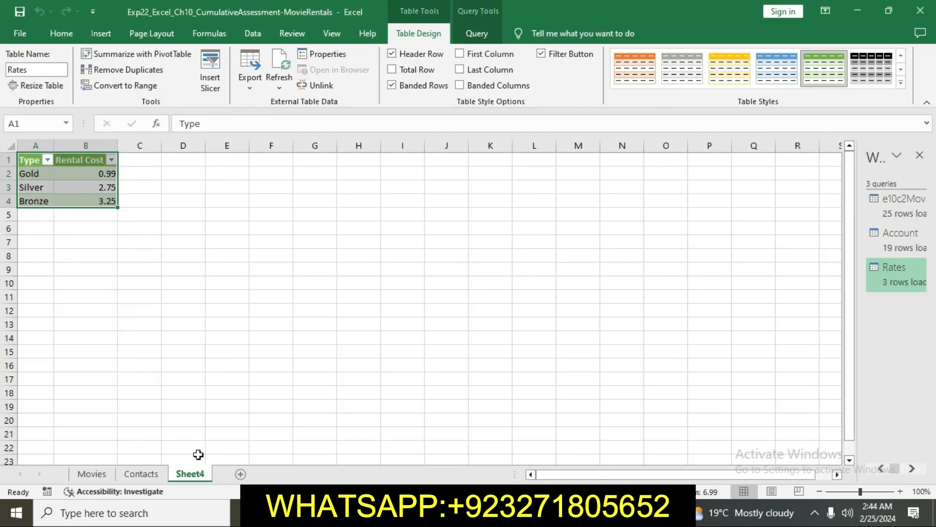
{"action": "right_click", "coordinate": [200, 479]}
{"action": "left_click", "coordinate": [244, 347]}
{"action": "type", "text": "Rates"}
{"action": "key", "text": "Return"}
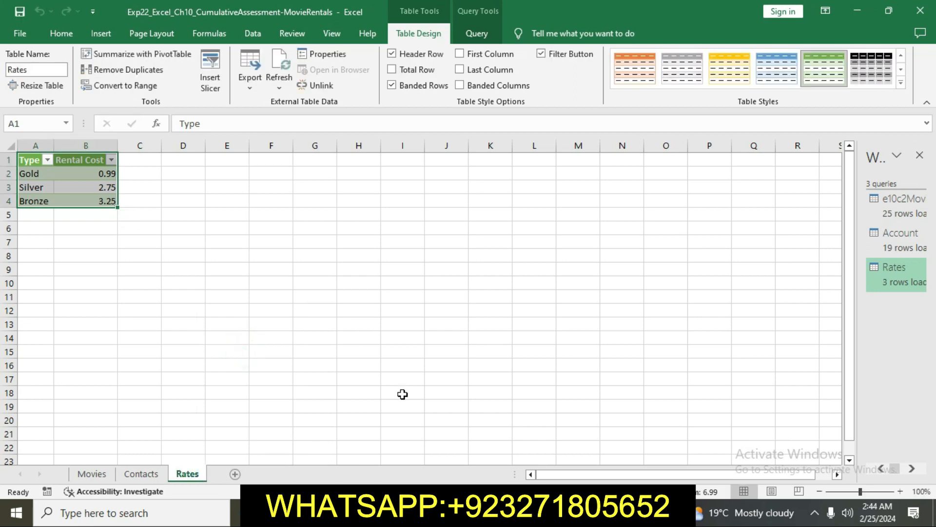
Switch to the Word instructions and highlight the whole step 8 instruction in yellow
{"action": "key", "text": "alt+Tab"}
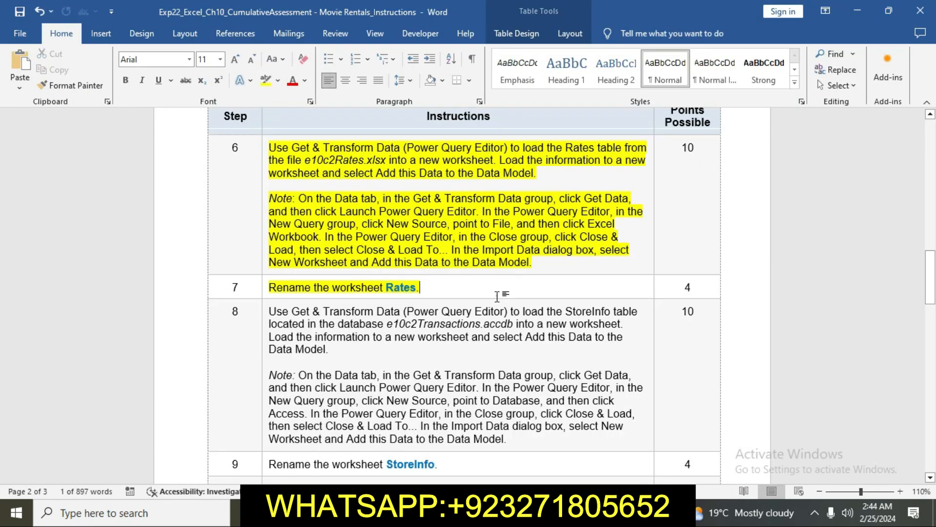
{"action": "left_click", "coordinate": [497, 296]}
{"action": "left_click", "coordinate": [265, 312]}
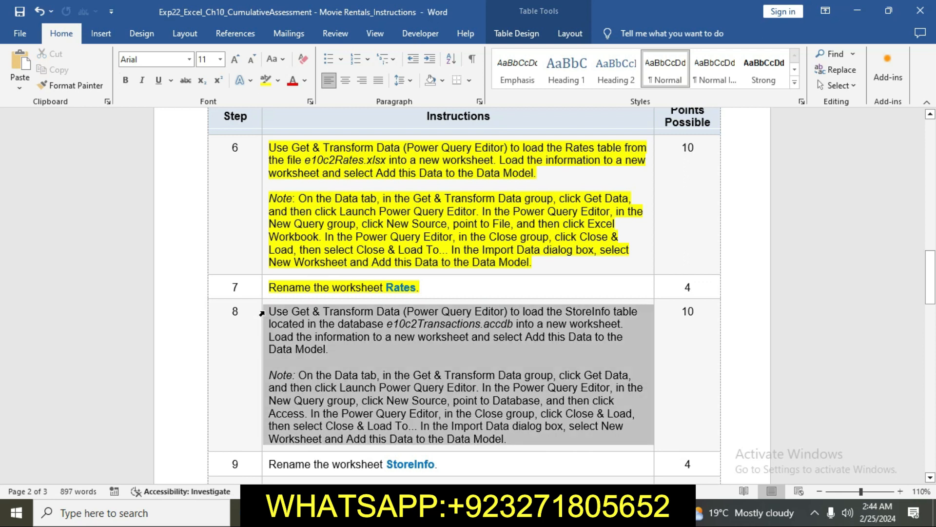
{"action": "left_click", "coordinate": [319, 288]}
{"action": "mouse_move", "coordinate": [931, 273]}
{"action": "left_mouse_down"}
{"action": "mouse_move", "coordinate": [933, 292]}
{"action": "mouse_move", "coordinate": [932, 270]}
{"action": "mouse_move", "coordinate": [931, 278]}
{"action": "left_mouse_up"}
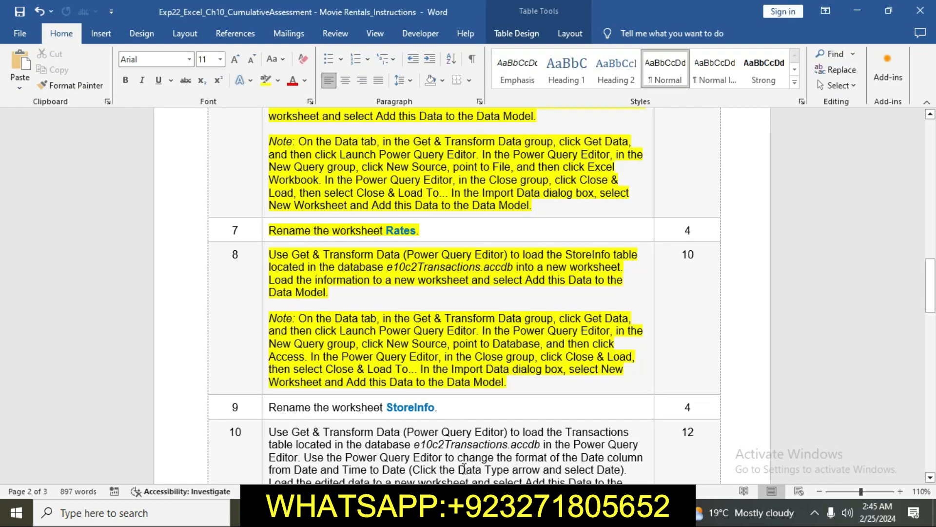
Switch to Excel, import the StoreInfo table from the Access database e10c2Transactions and load it into a new worksheet
{"action": "left_click", "coordinate": [460, 512]}
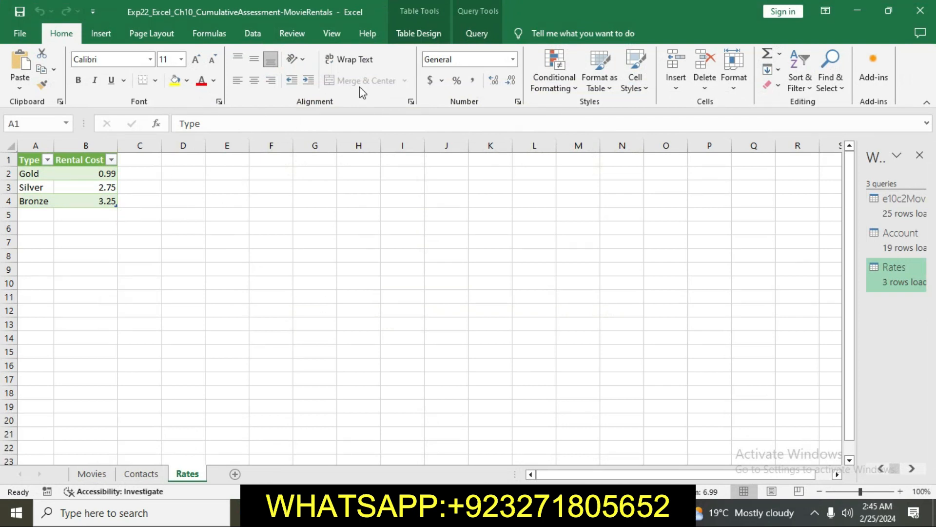
{"action": "left_click", "coordinate": [256, 34]}
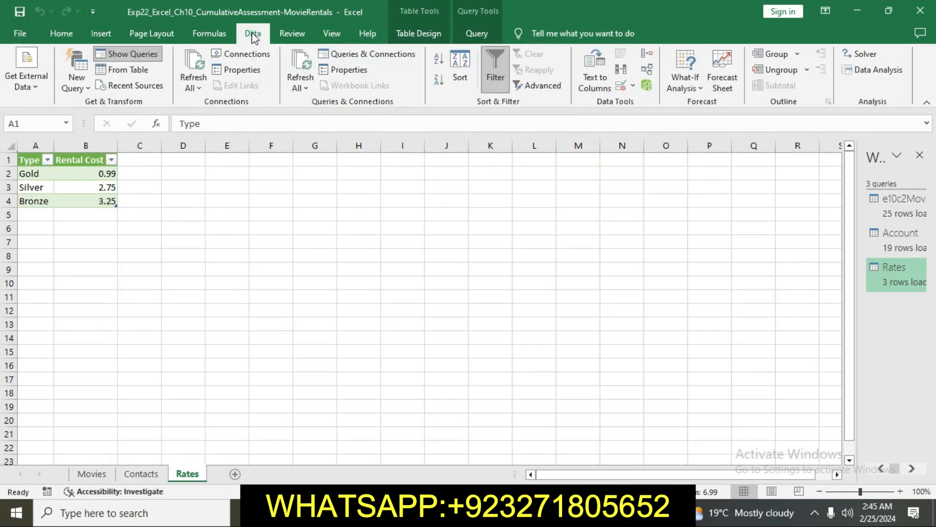
{"action": "left_click", "coordinate": [78, 82]}
{"action": "mouse_move", "coordinate": [117, 139]}
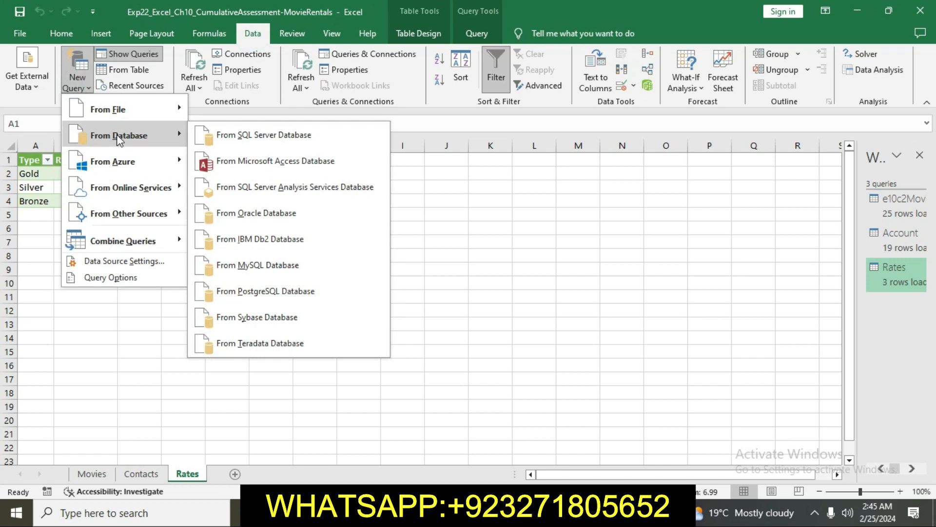
{"action": "left_click", "coordinate": [231, 163]}
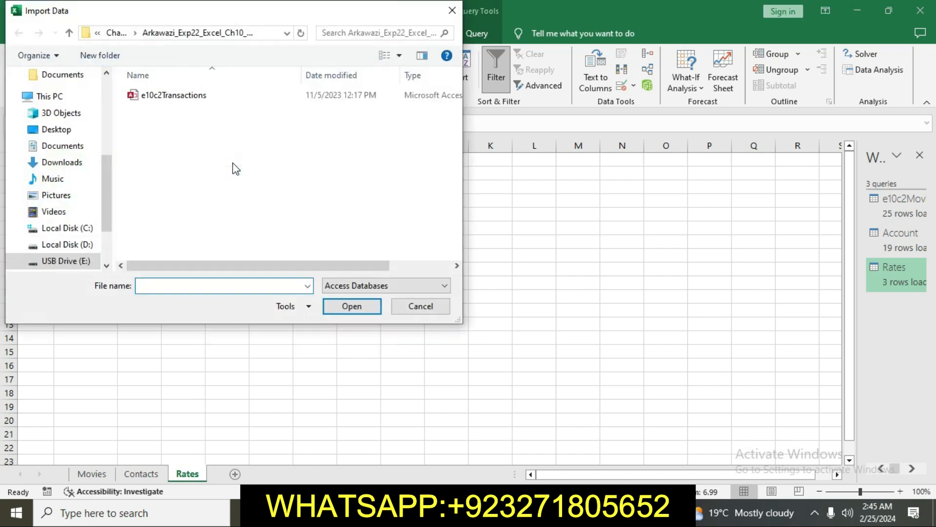
{"action": "left_click", "coordinate": [195, 98]}
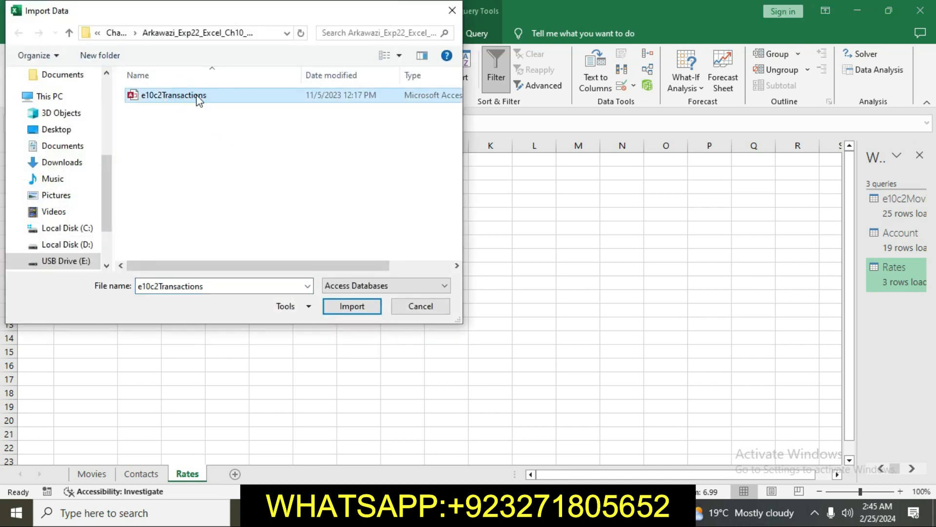
{"action": "left_click", "coordinate": [348, 306]}
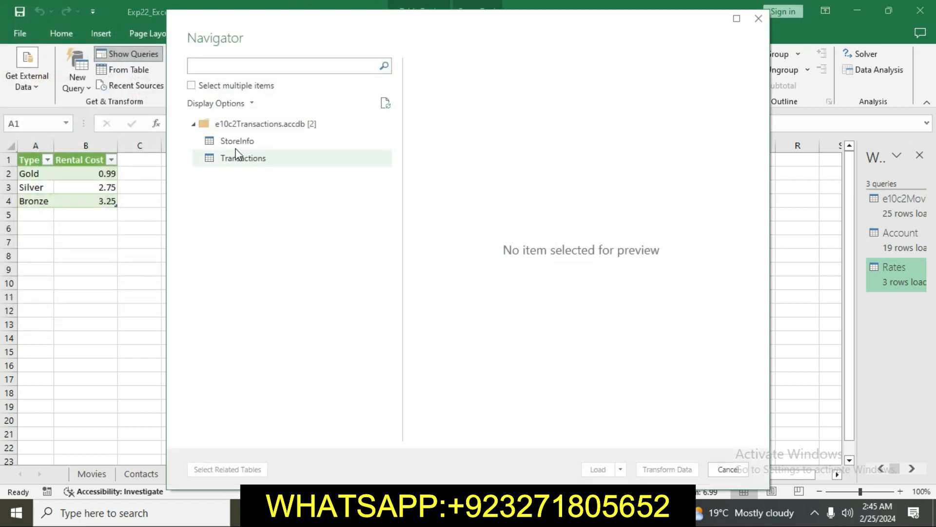
{"action": "left_click", "coordinate": [228, 142]}
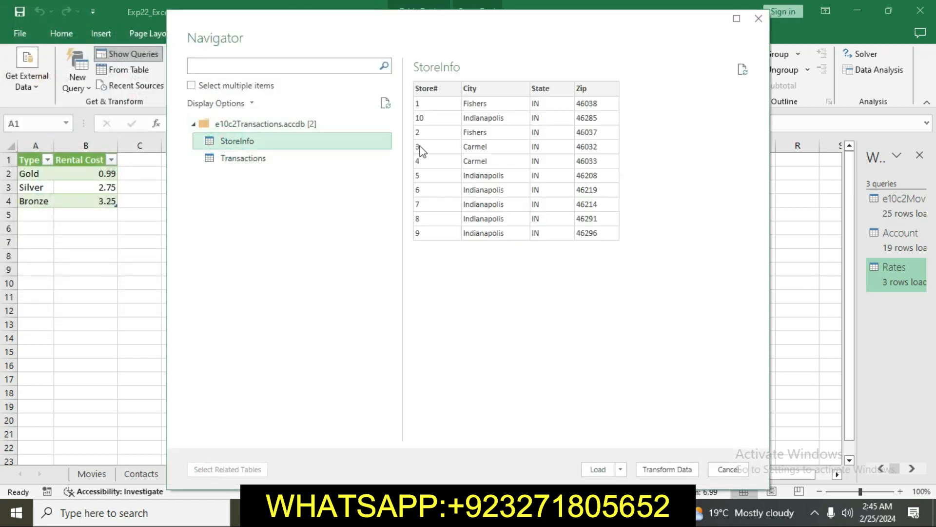
{"action": "left_click", "coordinate": [598, 470]}
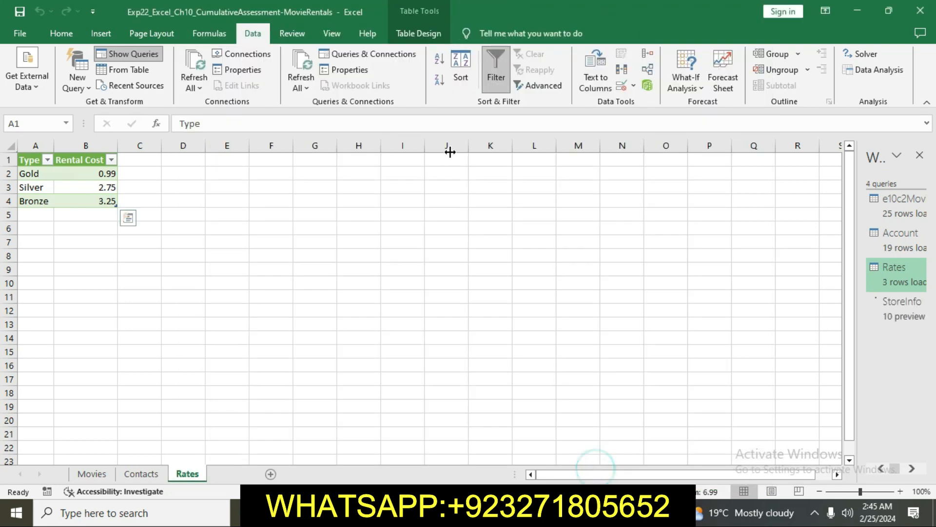
Change the StoreInfo query's load settings to also add its data to the Data Model, accepting that the worksheet table is recreated
{"action": "left_click", "coordinate": [476, 33]}
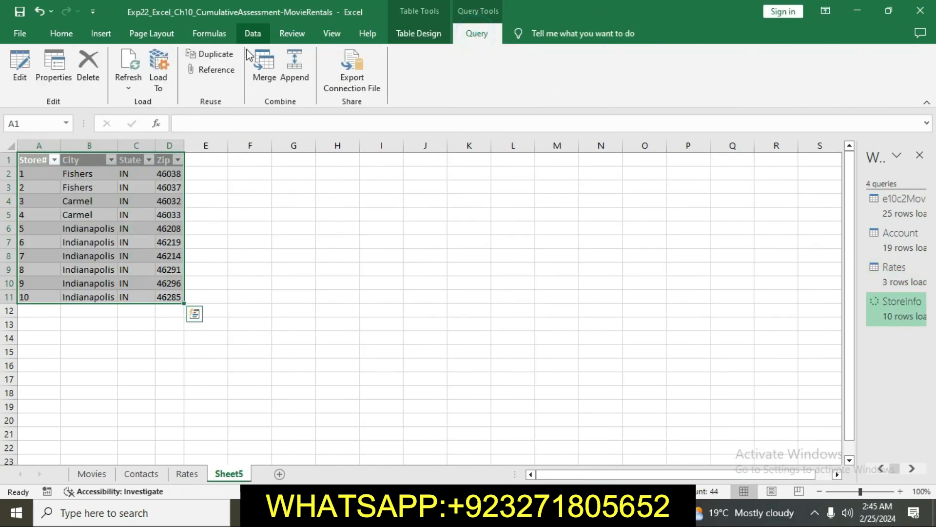
{"action": "left_click", "coordinate": [161, 72]}
{"action": "left_click", "coordinate": [365, 317]}
{"action": "left_click", "coordinate": [514, 349]}
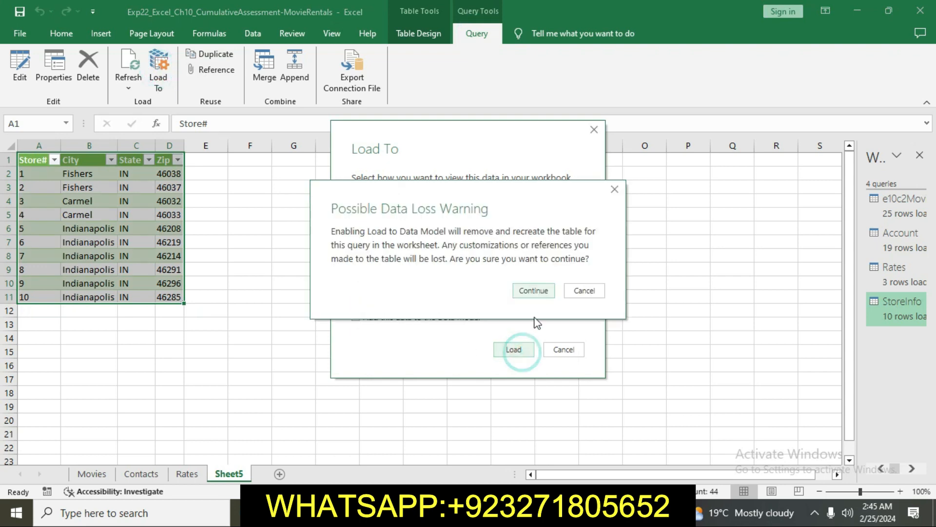
{"action": "left_click", "coordinate": [538, 291]}
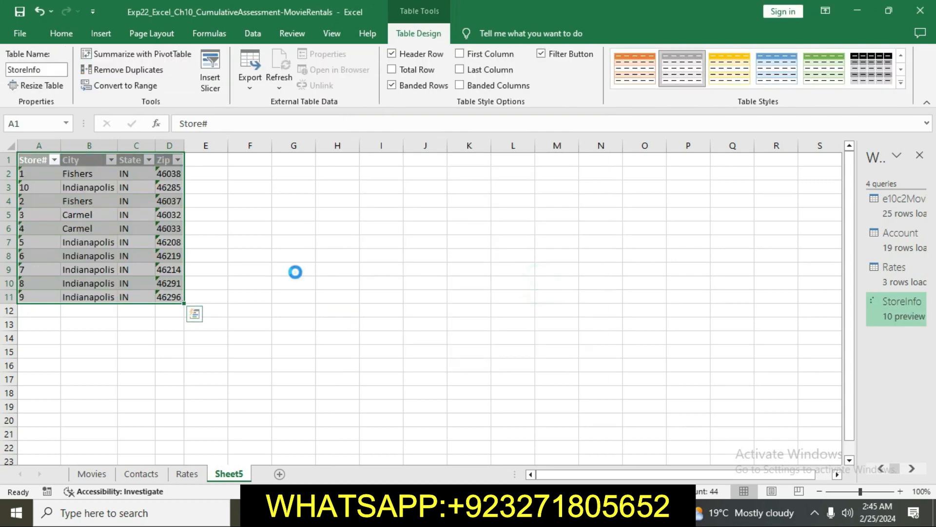
Switch to the Word instructions and highlight the step 9 instruction in yellow
{"action": "key", "text": "alt+Tab"}
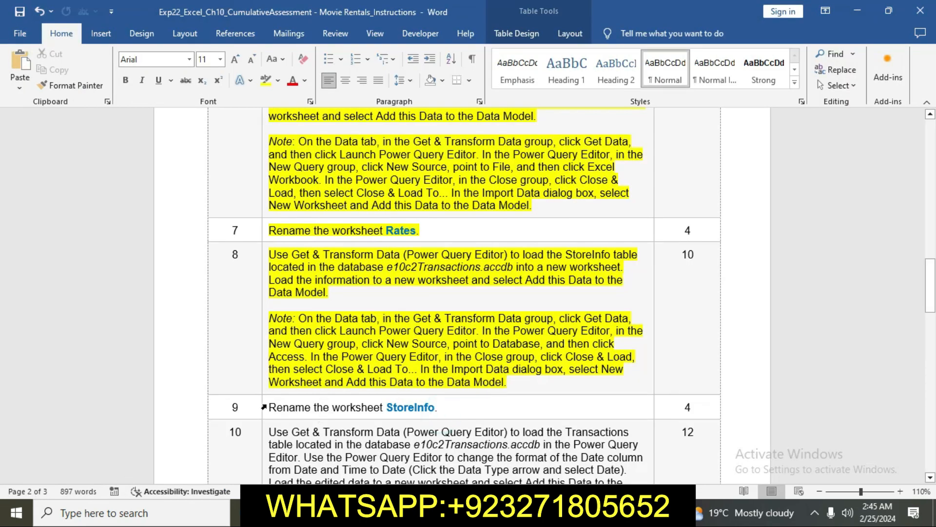
{"action": "left_click", "coordinate": [264, 406]}
{"action": "left_click", "coordinate": [324, 384]}
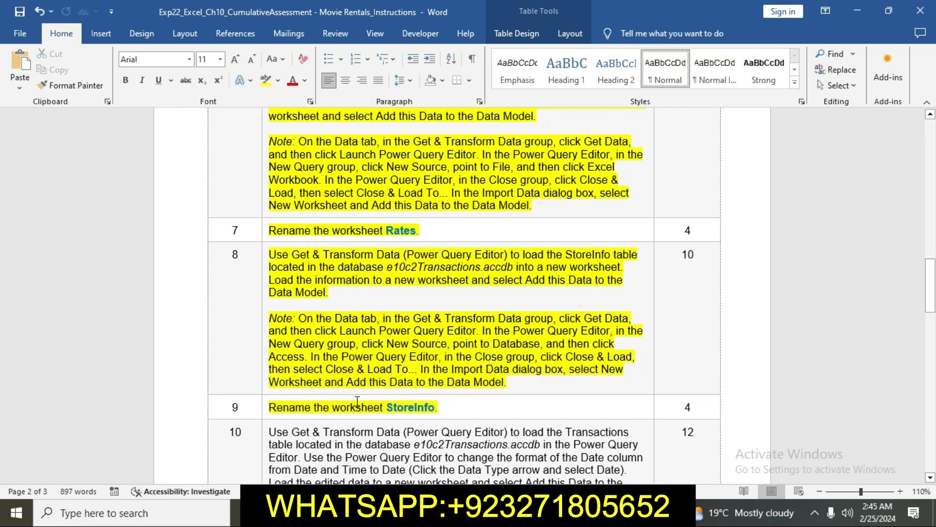
Copy the worksheet name from the step 9 instruction, switch to Excel and rename the Sheet5 worksheet as StoreInfo
{"action": "left_click_drag", "start_coordinate": [931, 277], "coordinate": [931, 310]}
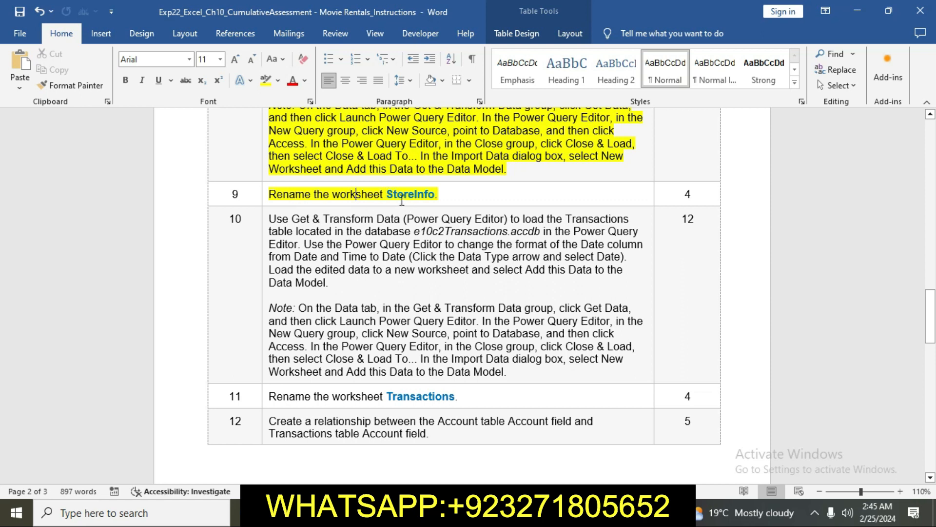
{"action": "left_click_drag", "start_coordinate": [389, 192], "coordinate": [432, 195]}
{"action": "key", "text": "ctrl+c"}
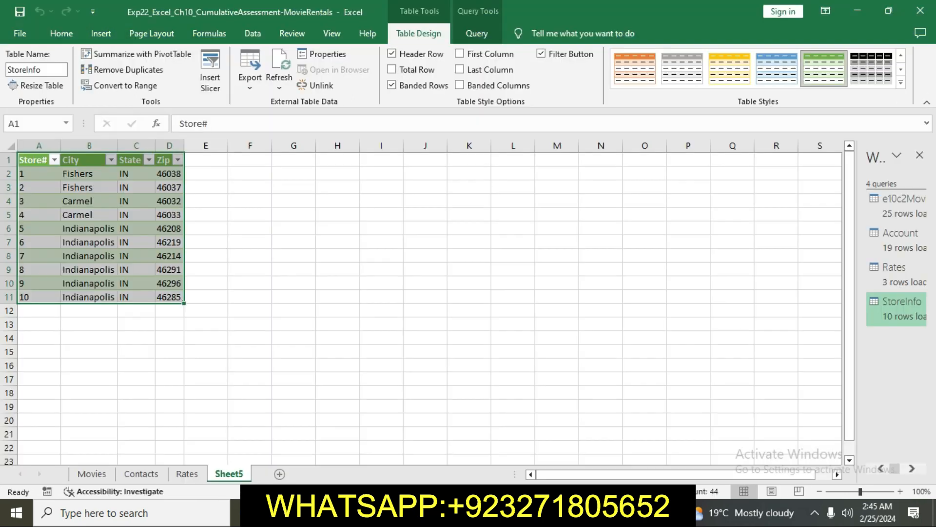
{"action": "left_click", "coordinate": [408, 513]}
{"action": "right_click", "coordinate": [238, 479]}
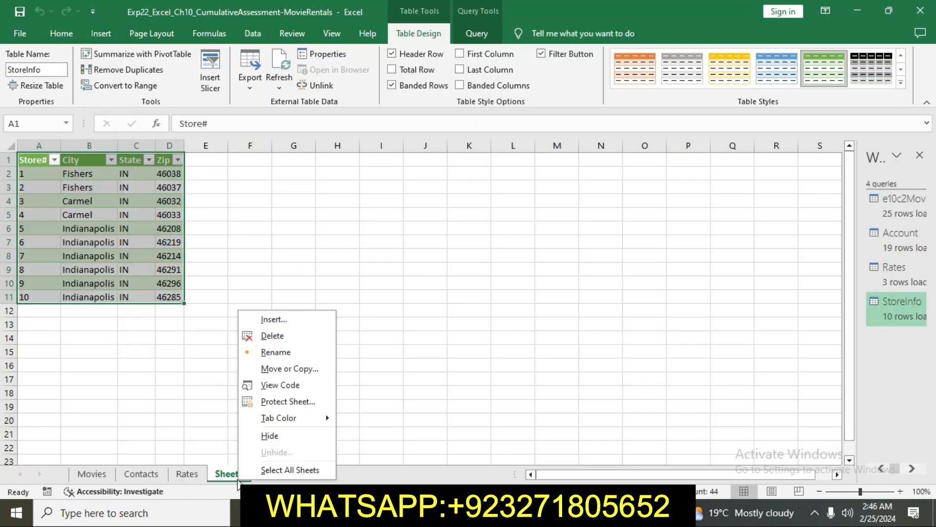
{"action": "left_click", "coordinate": [303, 353]}
{"action": "key", "text": "ctrl+v"}
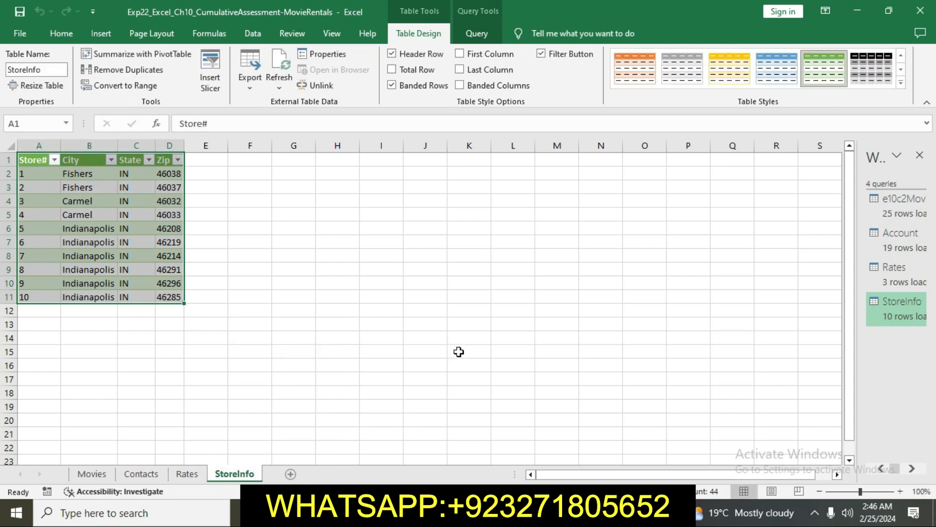
{"action": "left_click", "coordinate": [448, 365]}
{"action": "key", "text": "Home"}
Switch to the Word instructions and look through the document from the project description to the final step 17
{"action": "key", "text": "alt+Tab"}
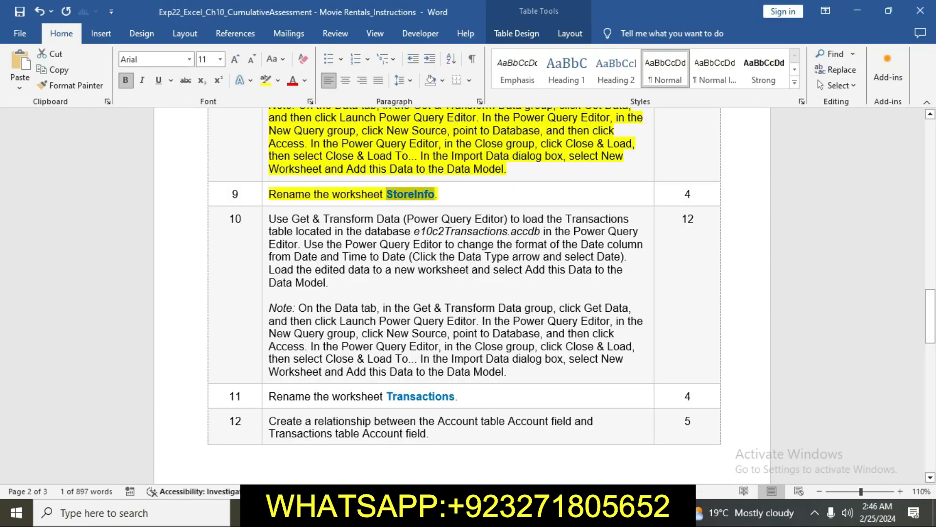
{"action": "left_click", "coordinate": [858, 272]}
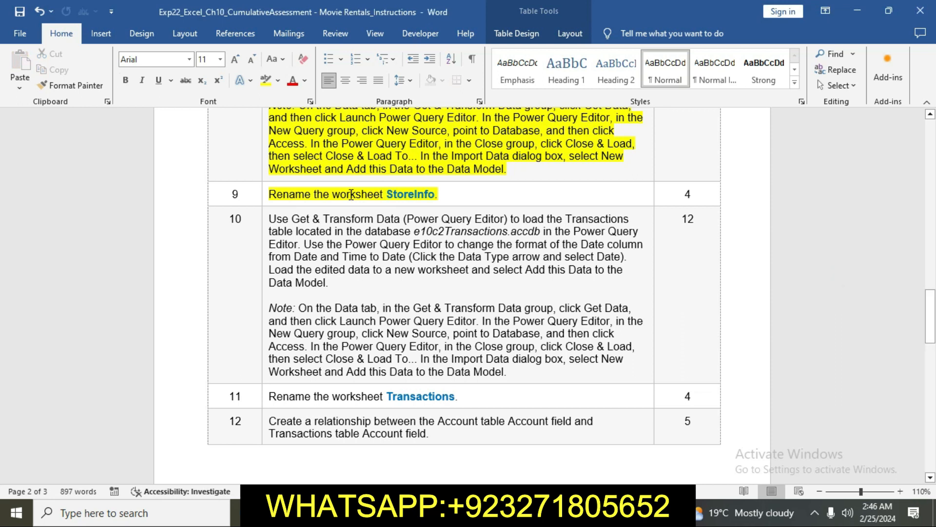
{"action": "left_click_drag", "start_coordinate": [930, 317], "coordinate": [932, 147]}
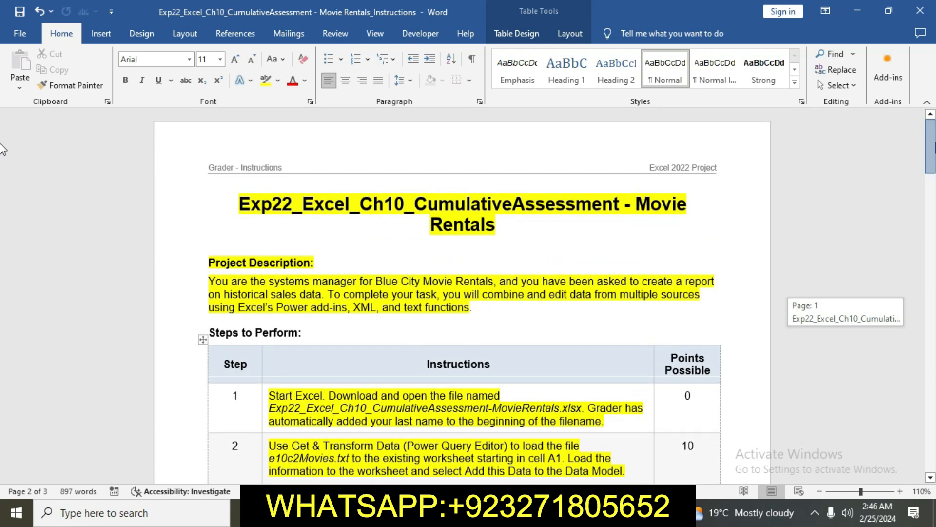
{"action": "left_click_drag", "start_coordinate": [932, 147], "coordinate": [930, 407]}
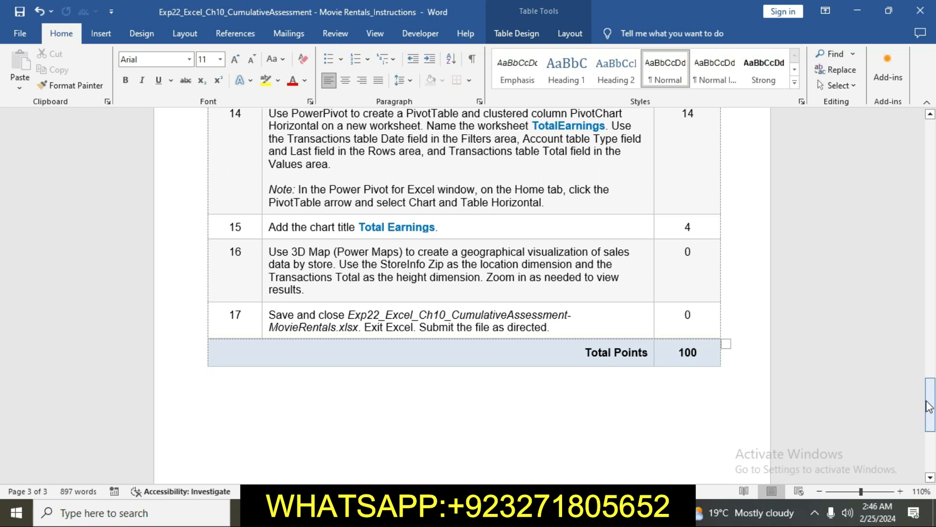